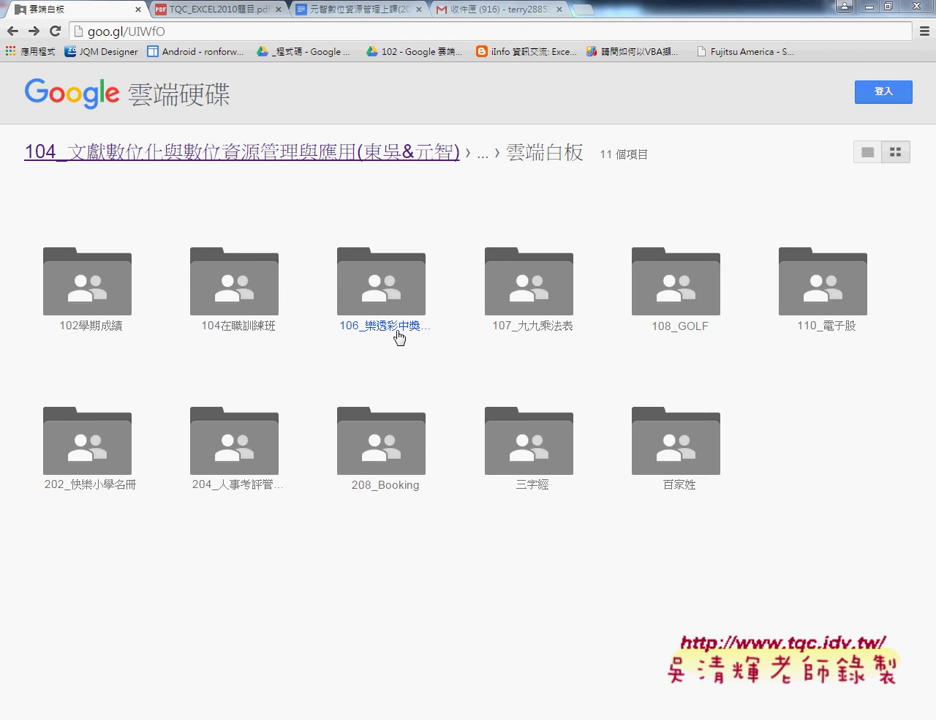
Show the shared Drive folder as a dated list and bring up TQC_EXCEL2010題目.pdf.
left_click(871, 157)
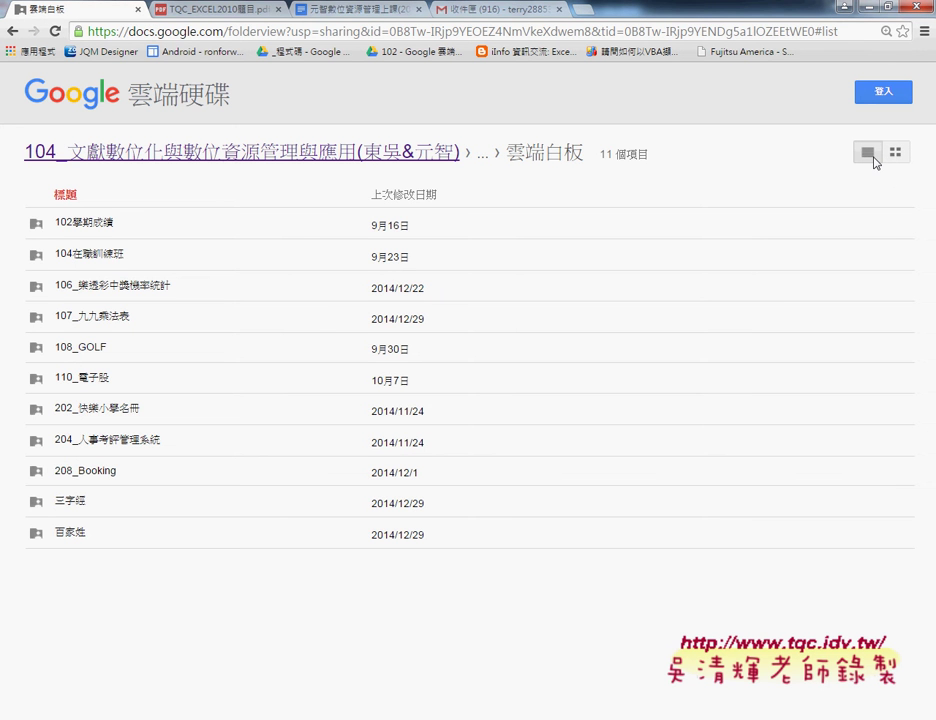
left_click(170, 9)
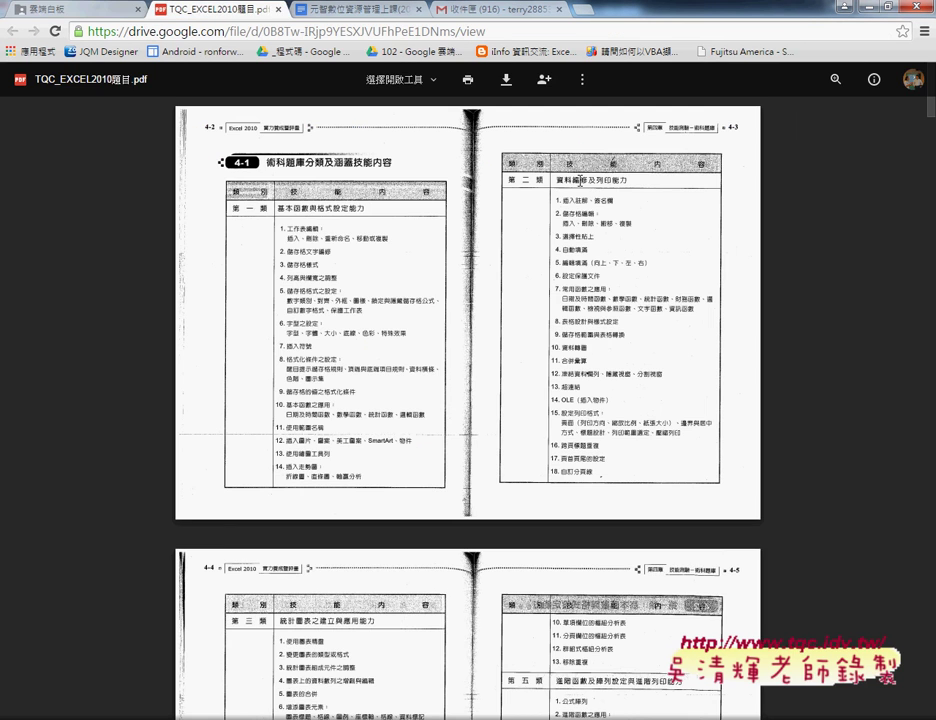
Zoom the exam PDF in so category one's skill list is readable.
left_click(836, 79)
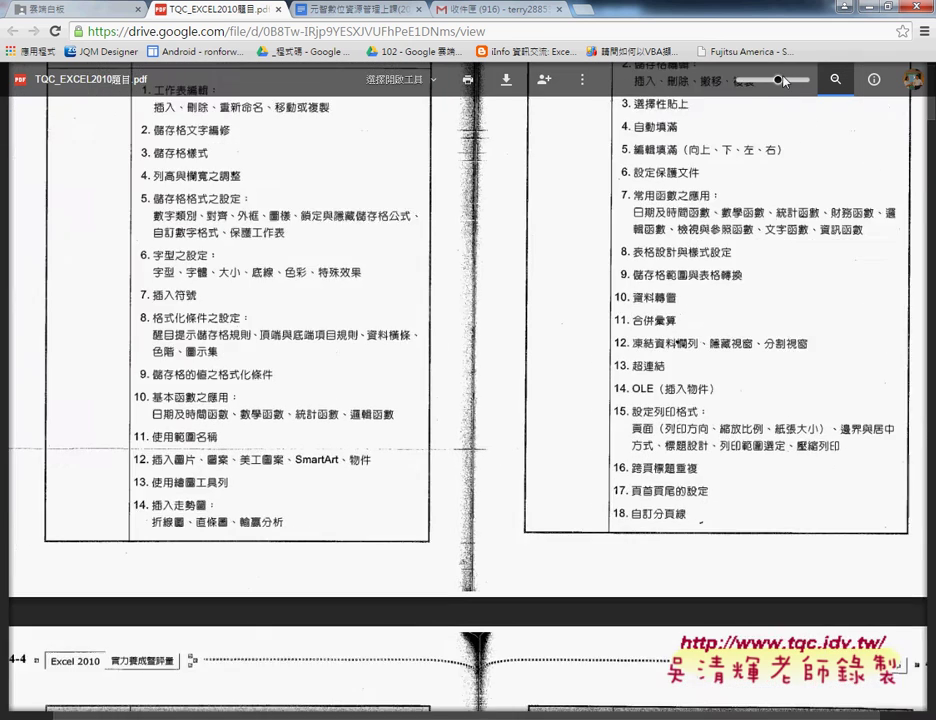
left_click(784, 81)
scroll(495, 220, "up", 3)
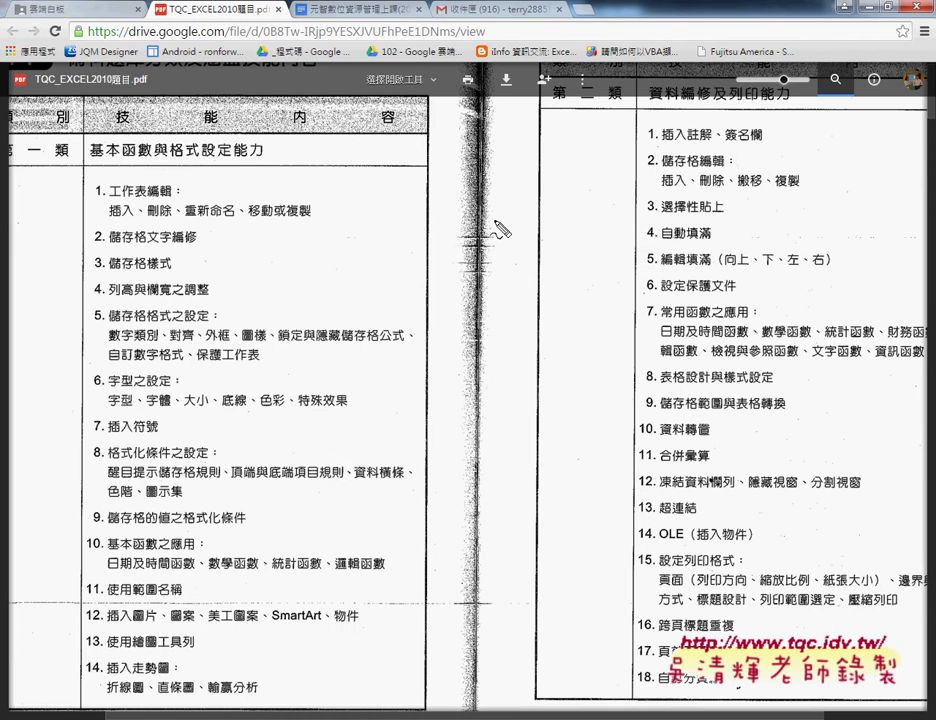
Underline key terms in the category-one heading and items 6, 10, 12 and 14, then clear the ink.
mouse_move(20, 158)
left_mouse_down()
mouse_move(150, 157)
mouse_move(114, 166)
left_mouse_up()
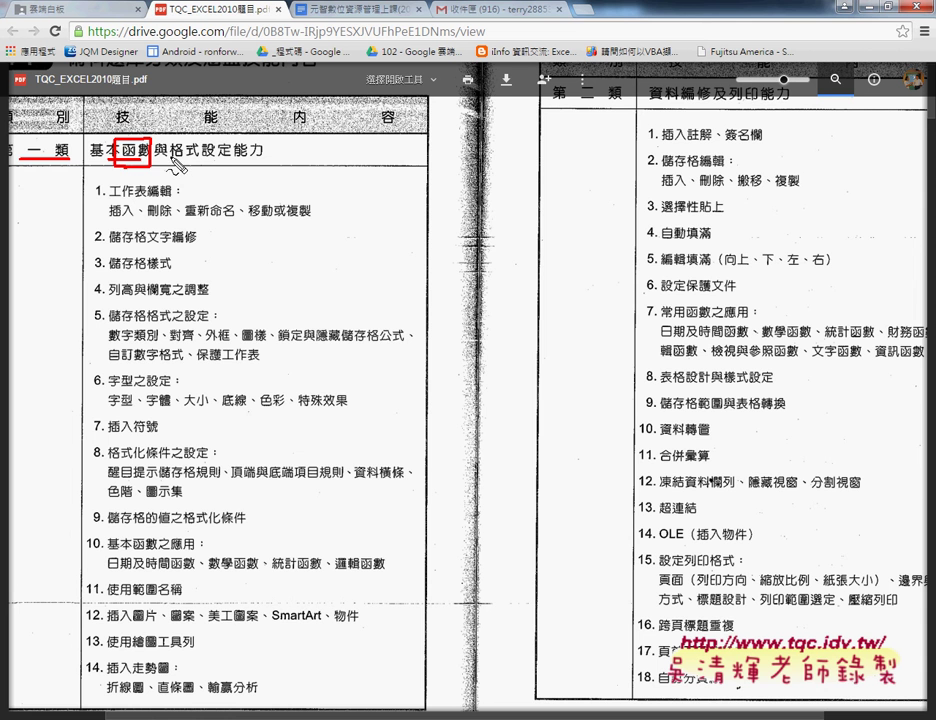
left_click_drag(171, 158, 262, 158)
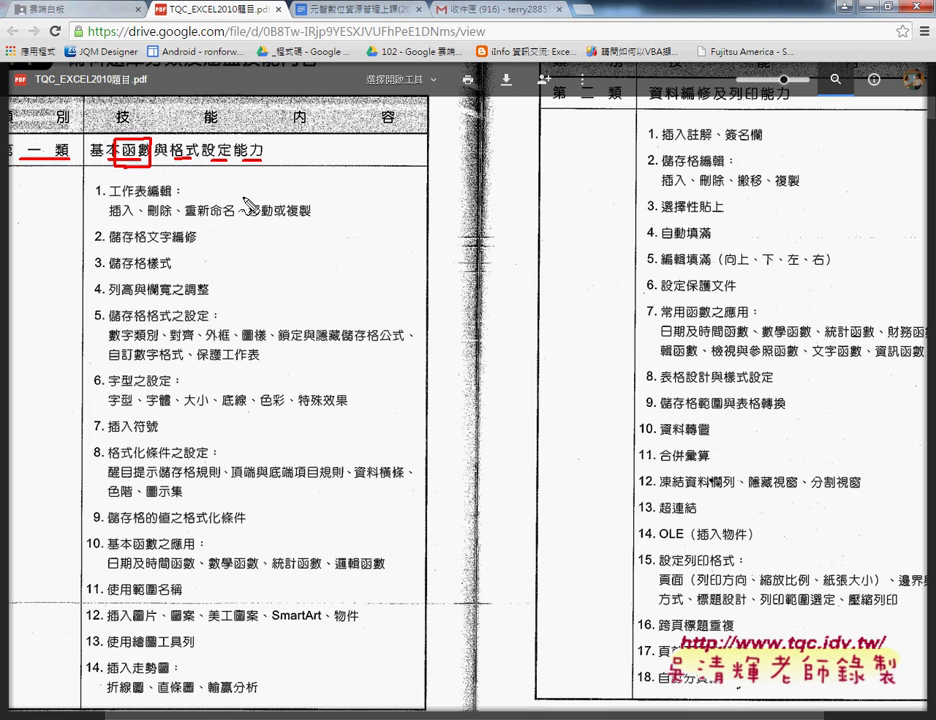
left_click_drag(271, 629, 335, 626)
left_click_drag(133, 677, 171, 678)
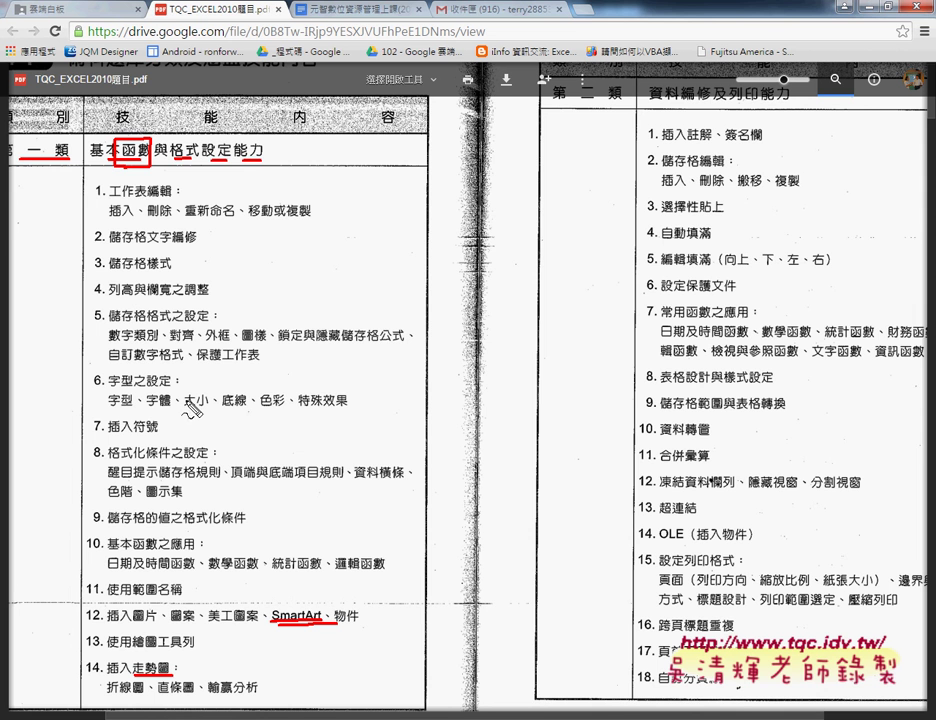
left_click_drag(108, 409, 132, 409)
left_click_drag(146, 411, 170, 411)
left_click_drag(271, 408, 257, 408)
mouse_move(108, 549)
left_mouse_down()
mouse_move(193, 549)
mouse_move(232, 571)
mouse_move(296, 571)
left_mouse_up()
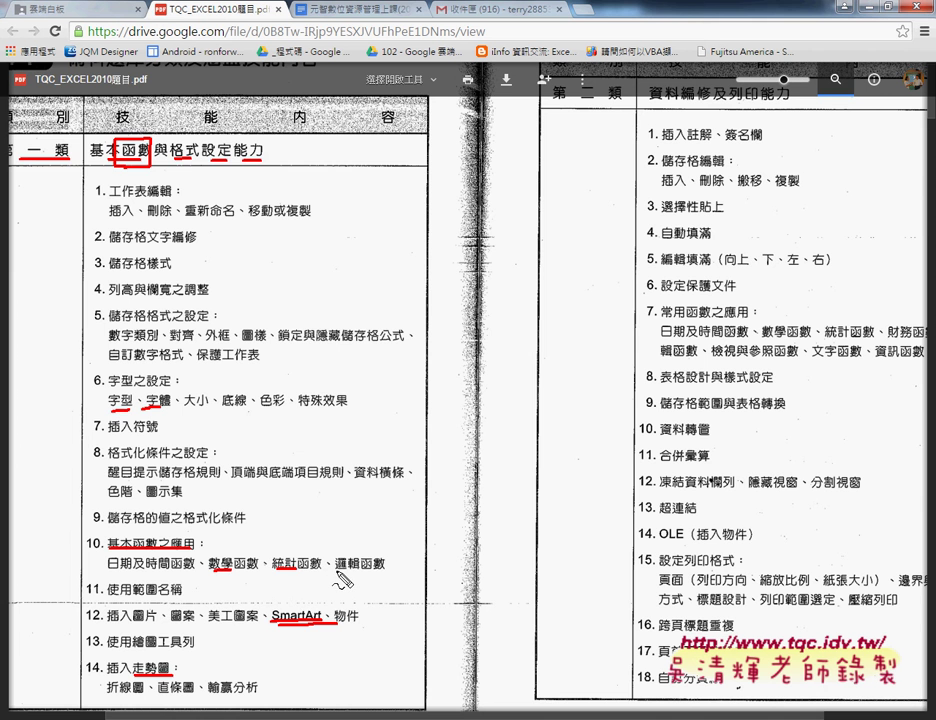
key("Escape")
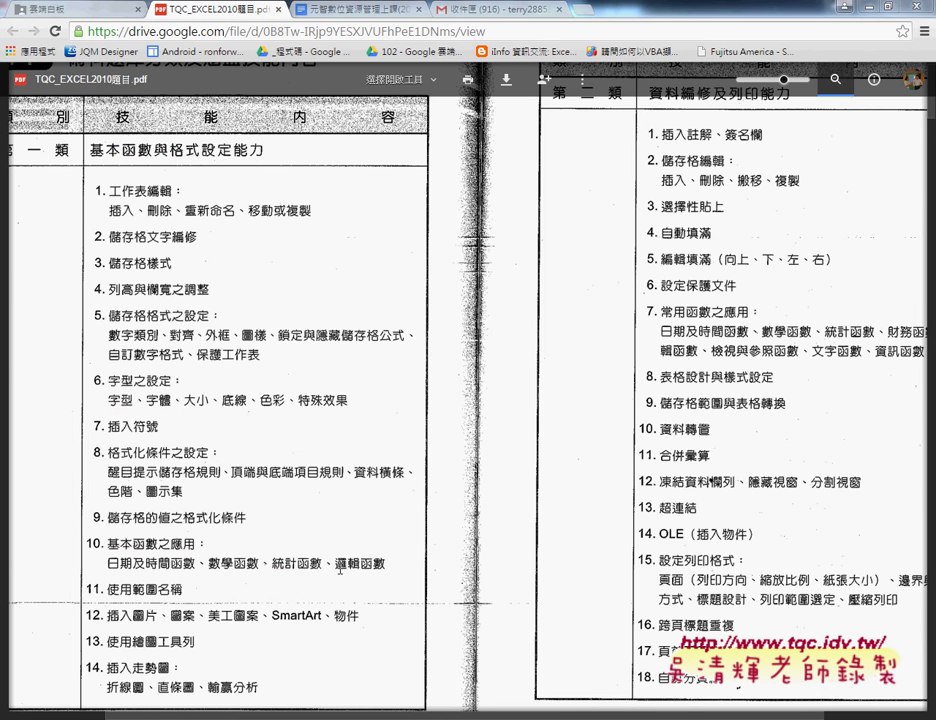
Scroll the PDF down to exercise 106 樂透彩中獎機率統計 and pan so the full page shows.
scroll(336, 363, "down", 10)
scroll(336, 363, "down", 5)
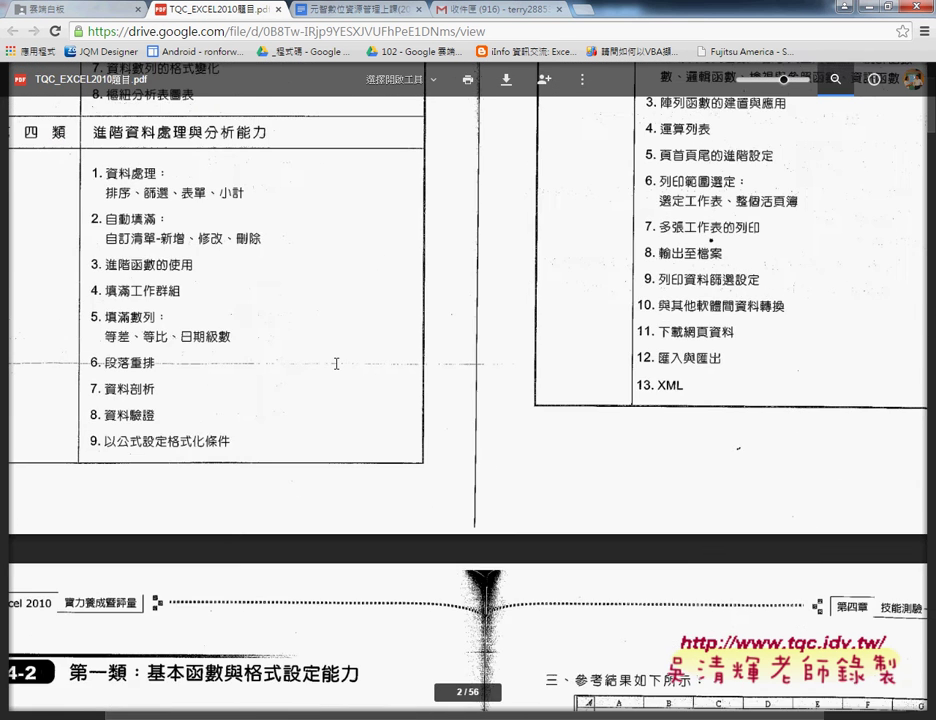
scroll(336, 363, "down", 10)
scroll(336, 363, "down", 5)
scroll(336, 363, "down", 5)
scroll(336, 363, "down", 5)
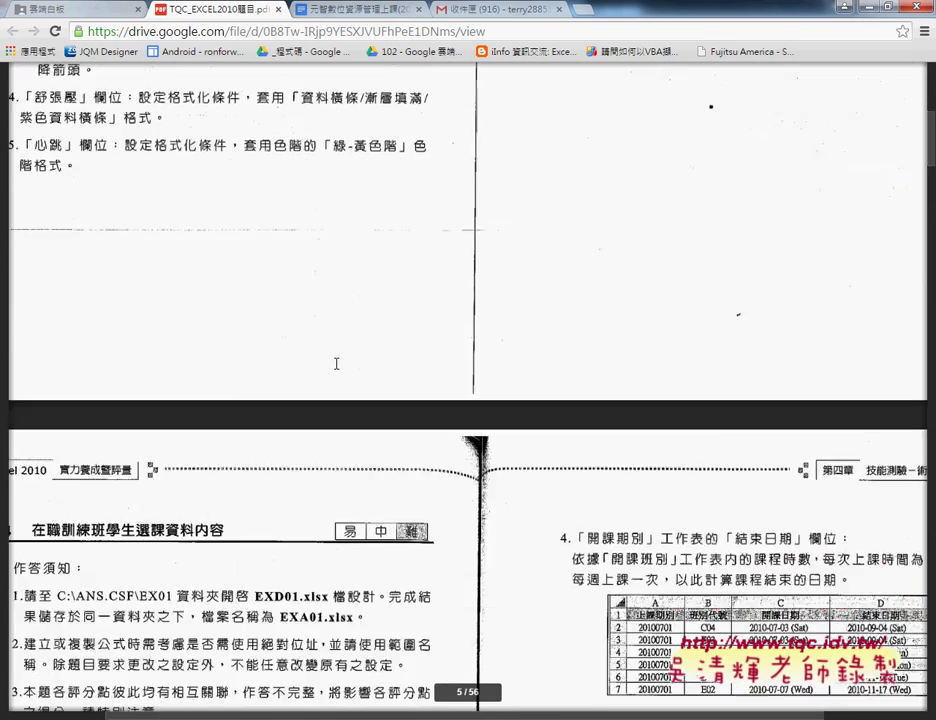
scroll(336, 363, "down", 5)
scroll(336, 363, "down", 5)
scroll(336, 363, "down", 5)
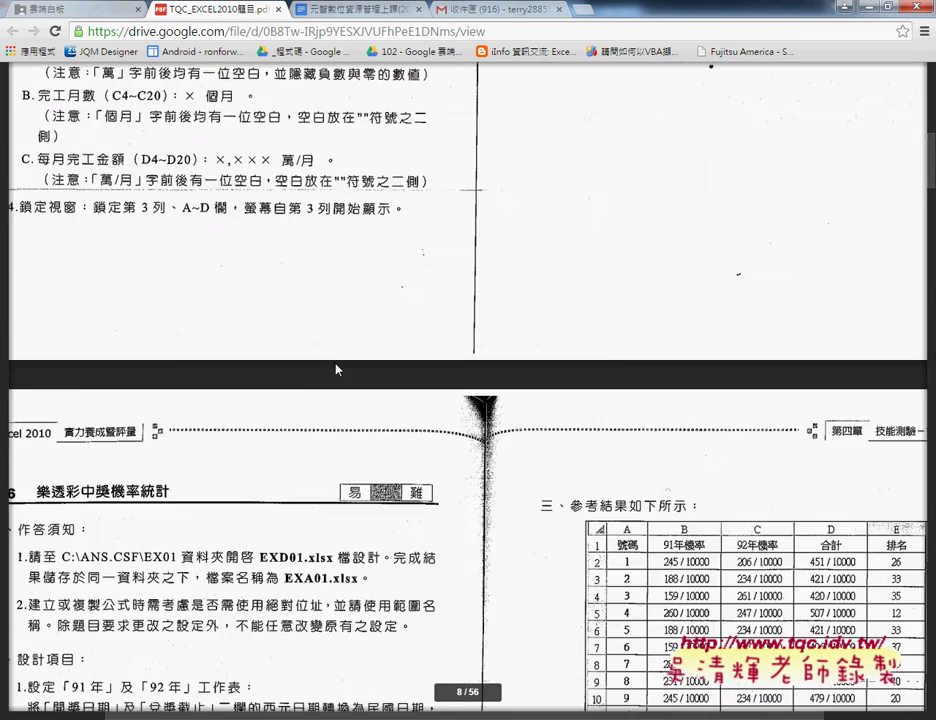
scroll(336, 363, "down", 5)
scroll(336, 363, "down", 3)
scroll(336, 363, "up", 4)
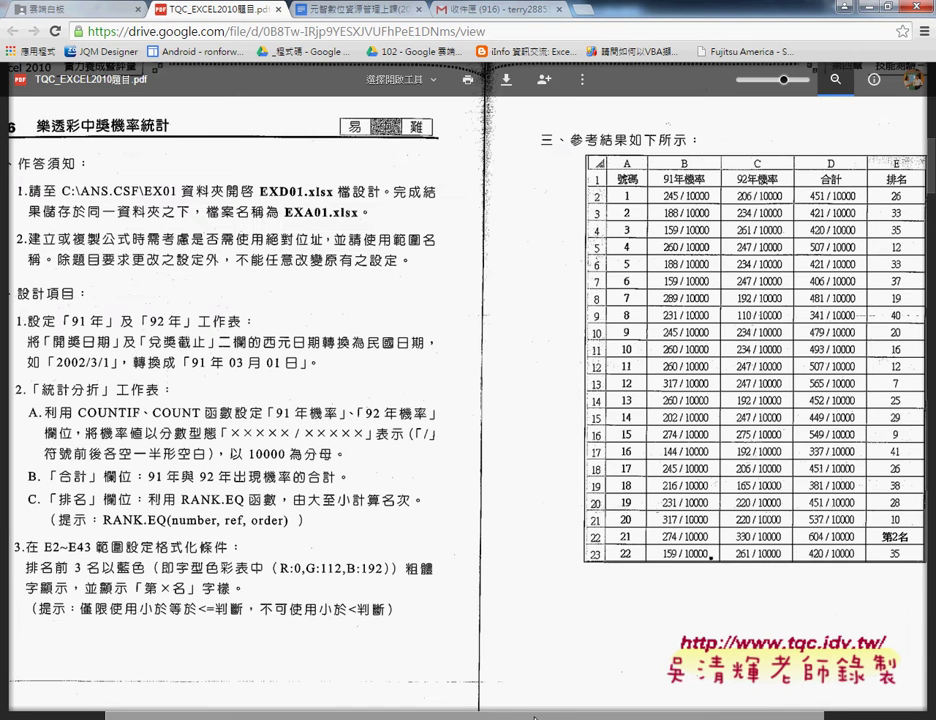
left_click_drag(535, 718, 440, 718)
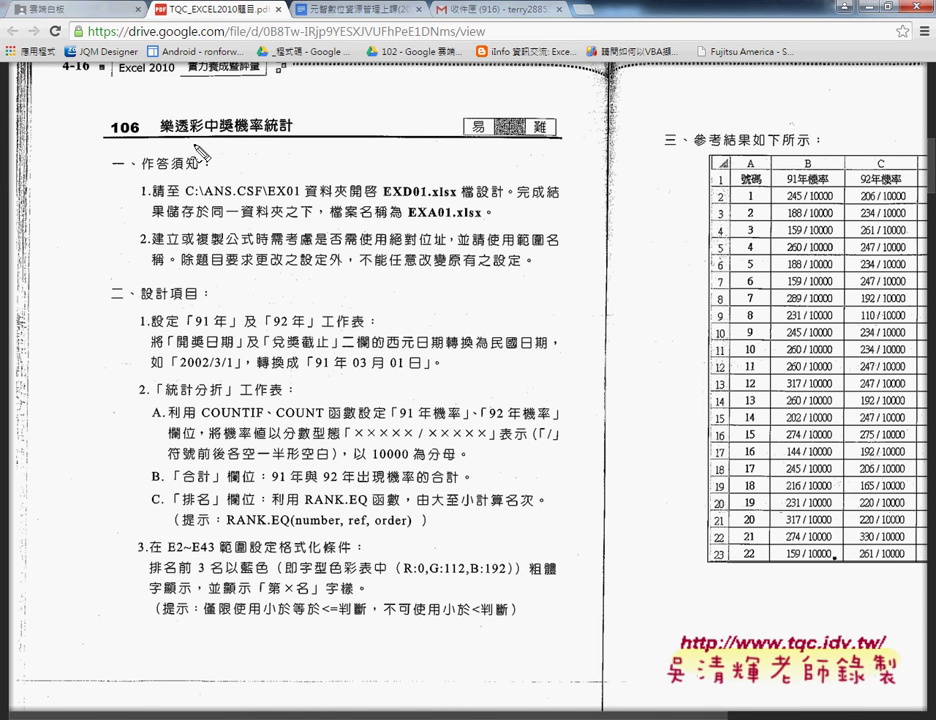
Mark 開 and 92年 in the exercise instructions, then clear the pen annotations.
left_click_drag(193, 338, 208, 336)
left_click_drag(275, 327, 297, 325)
key("Escape")
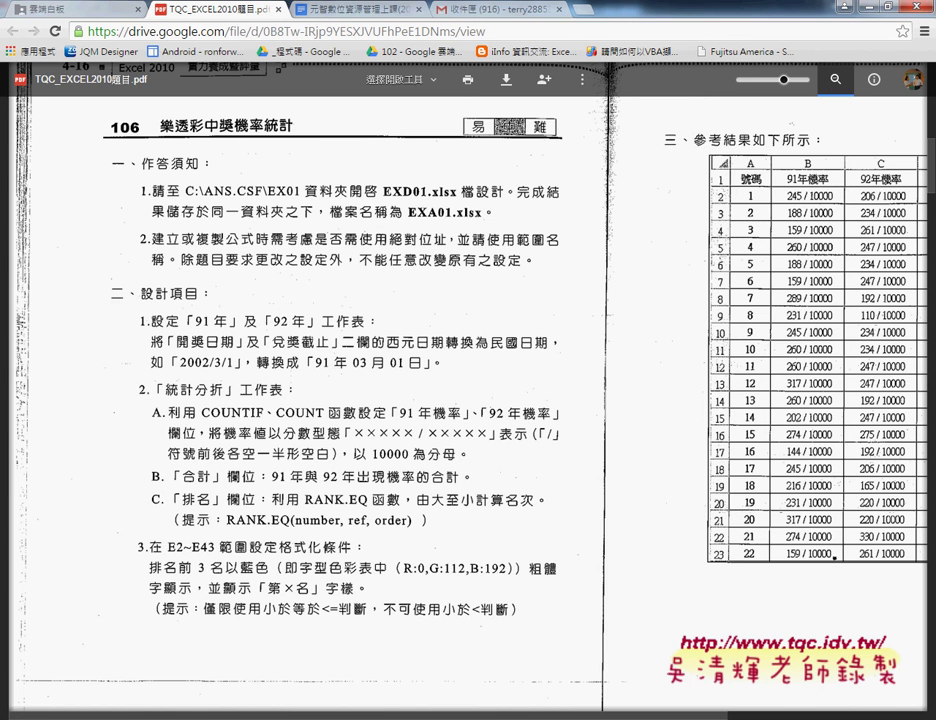
Switch to EXD01.xlsx, look over the 91年 and 92年 sheets, and mark draw 91099's numbers and 期別 header.
mouse_move(143, 716)
left_click(488, 652)
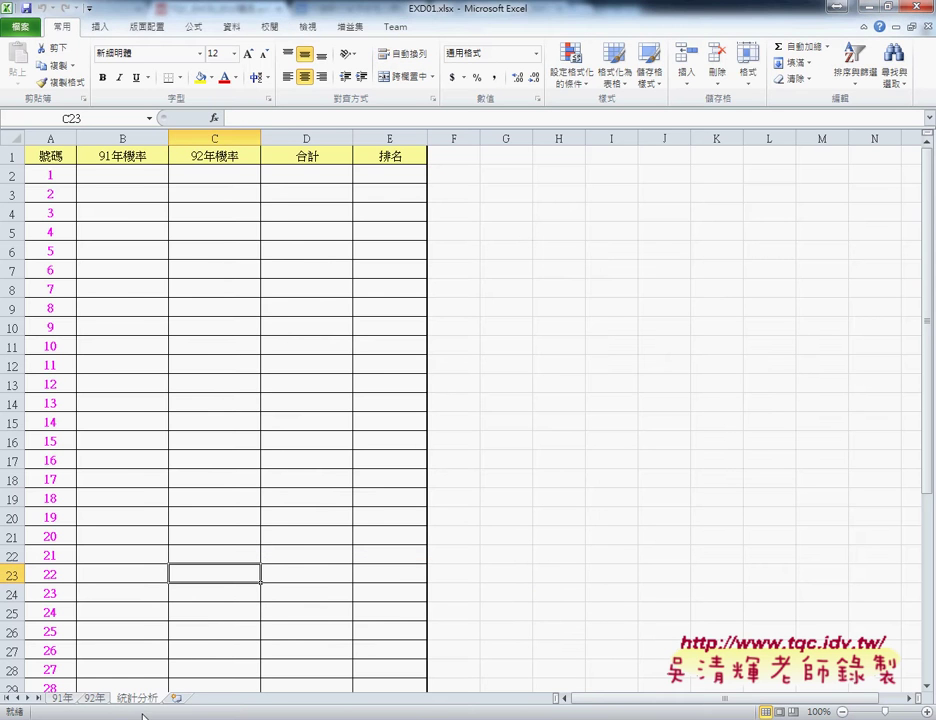
left_click(62, 700)
left_click(87, 702)
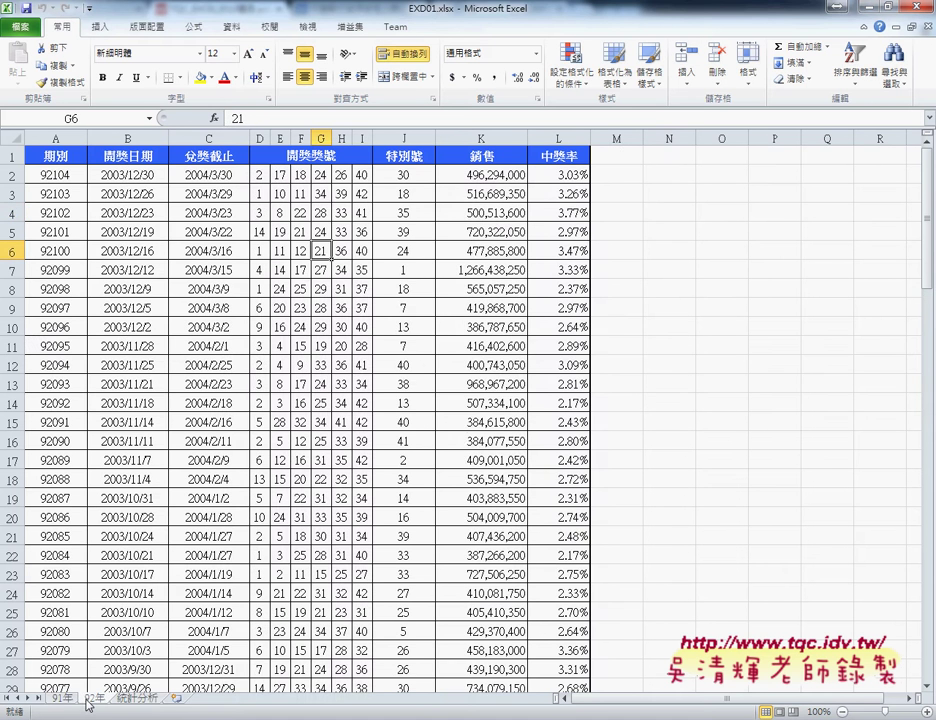
left_click(67, 700)
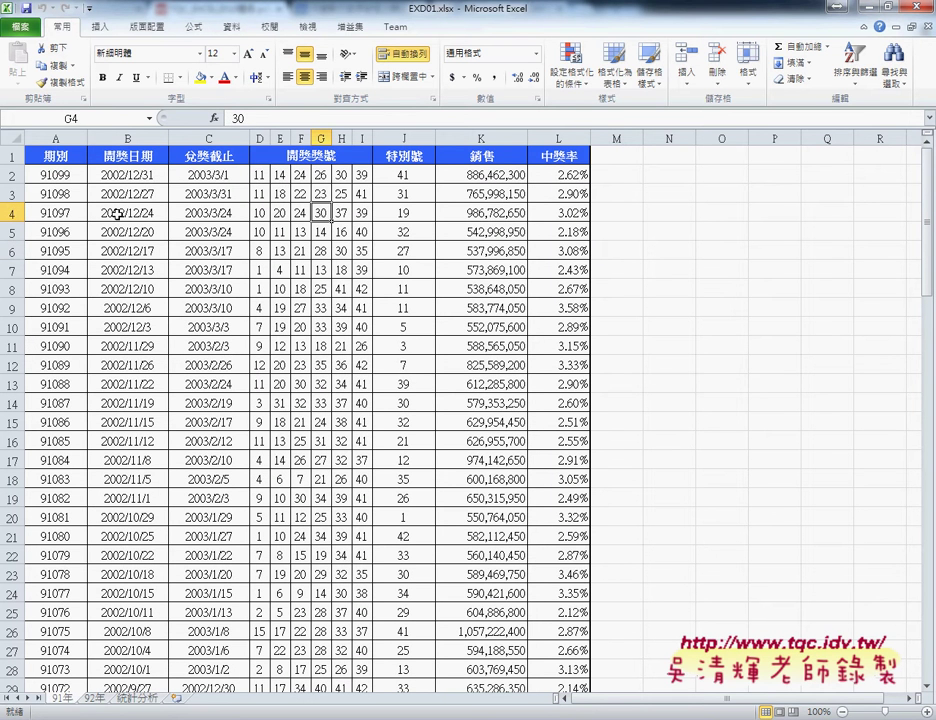
left_click(52, 174)
left_click_drag(259, 175, 382, 177)
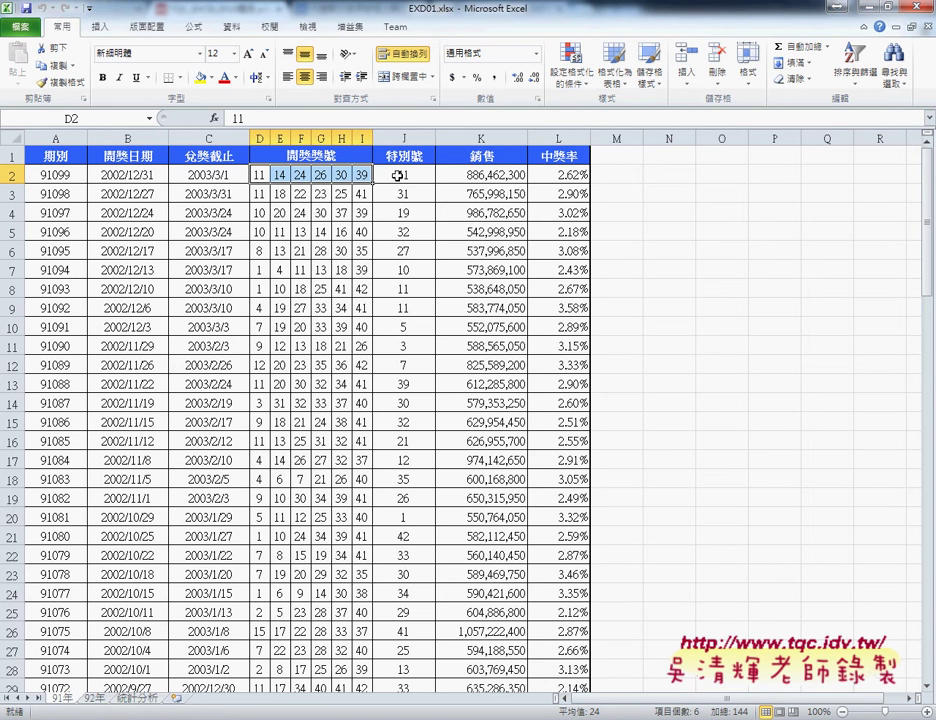
mouse_move(378, 177)
left_mouse_down()
mouse_move(284, 186)
mouse_move(418, 178)
mouse_move(268, 200)
mouse_move(378, 212)
left_mouse_up()
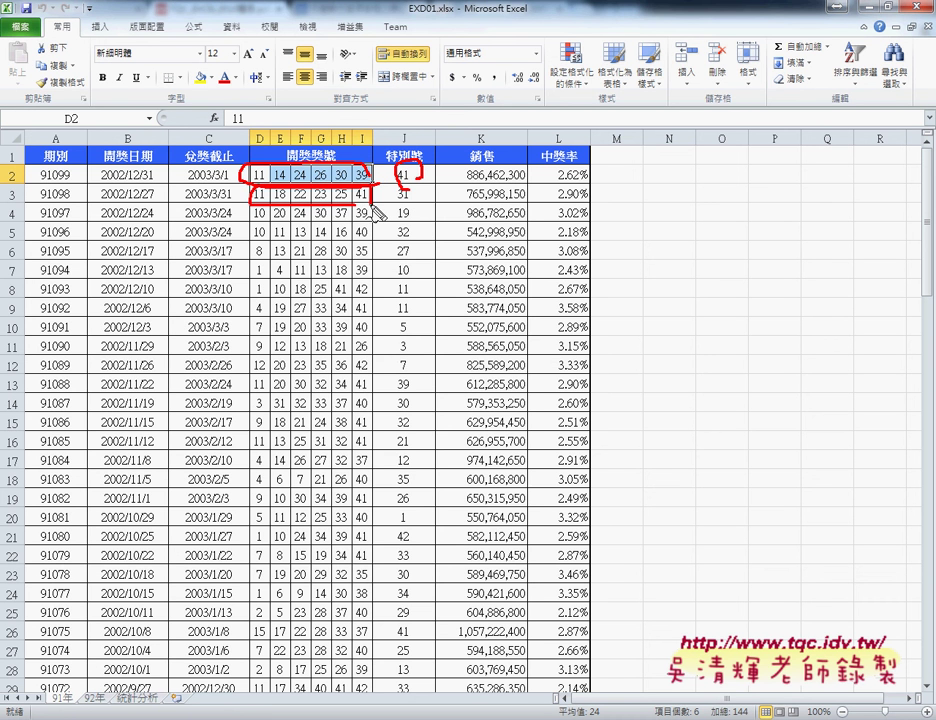
left_click_drag(16, 157, 72, 164)
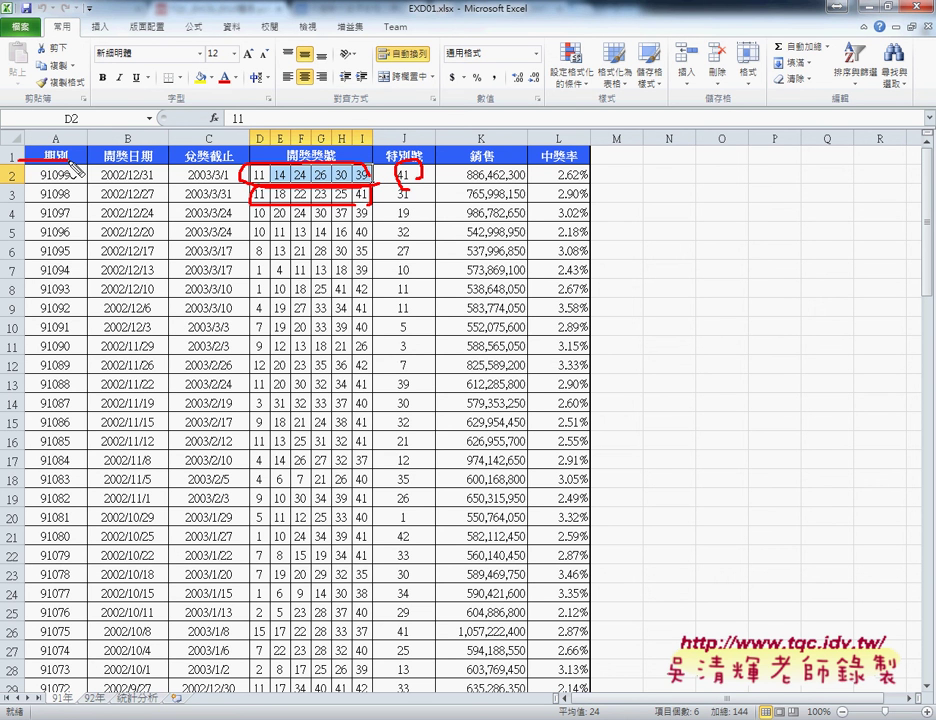
key("Escape")
Jump from draw 91099 to the last draw 91001 in row 100, mark its numbers, then go to 統計分析.
left_click(69, 175)
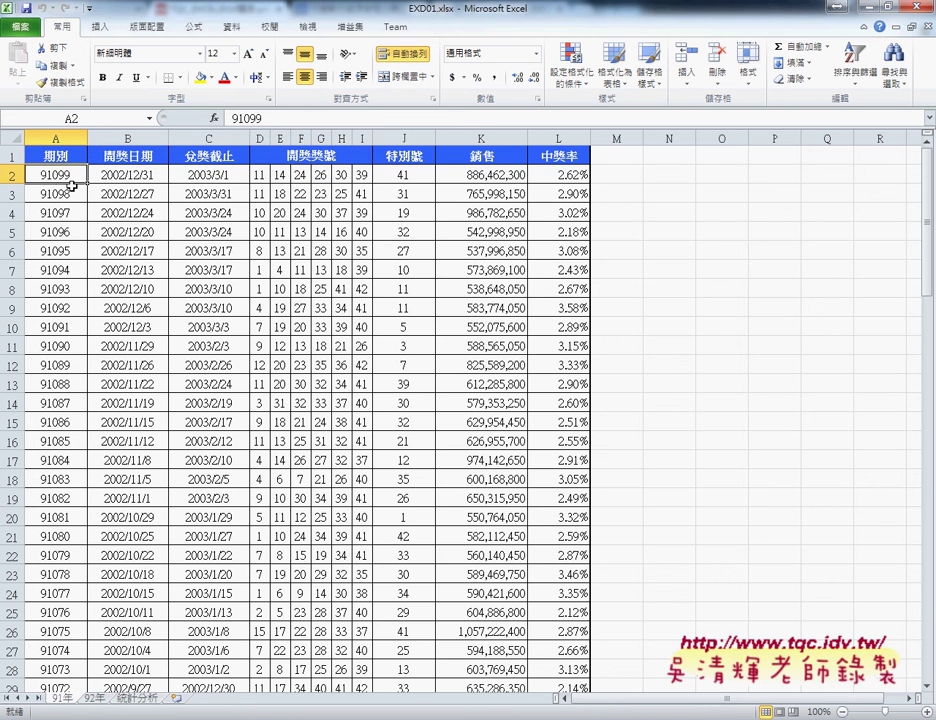
key("ctrl+Down")
scroll(74, 300, "down", 3)
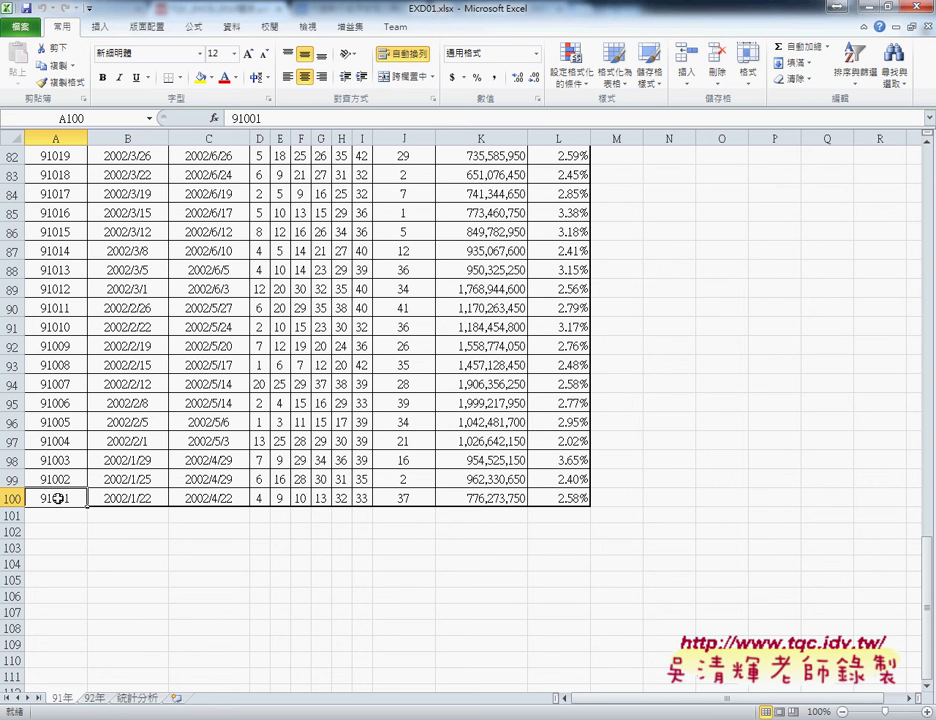
mouse_move(245, 488)
left_mouse_down()
mouse_move(245, 505)
mouse_move(370, 484)
mouse_move(245, 505)
mouse_move(390, 515)
mouse_move(422, 503)
mouse_move(422, 515)
left_mouse_up()
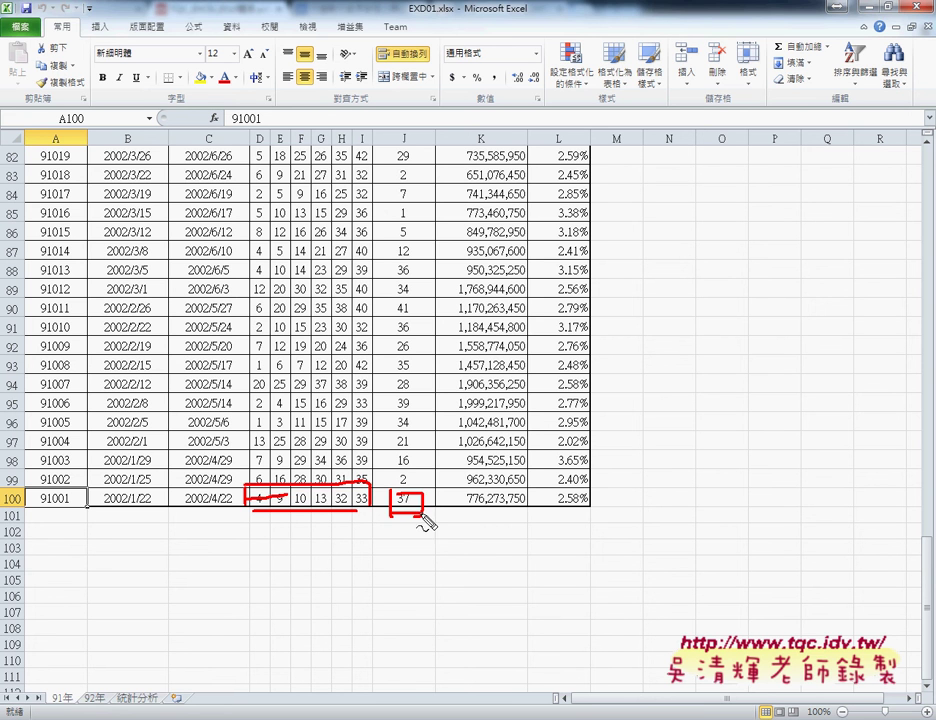
key("Escape")
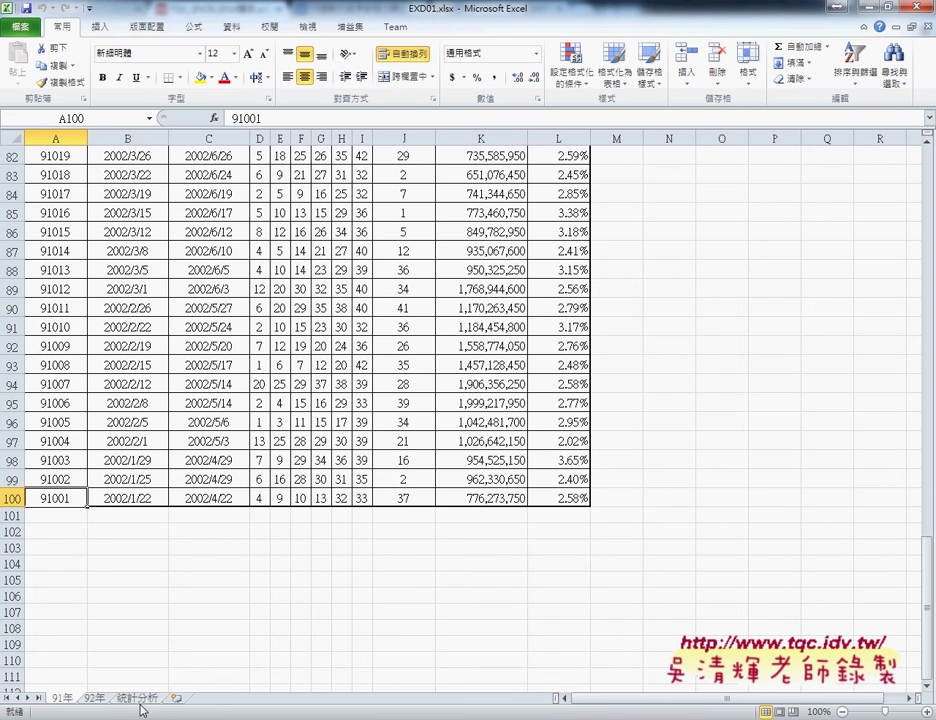
left_click(141, 700)
Select B2 under 91年機率, marking number 1 in A2 and the 91年 sheet as data source.
left_click(129, 174)
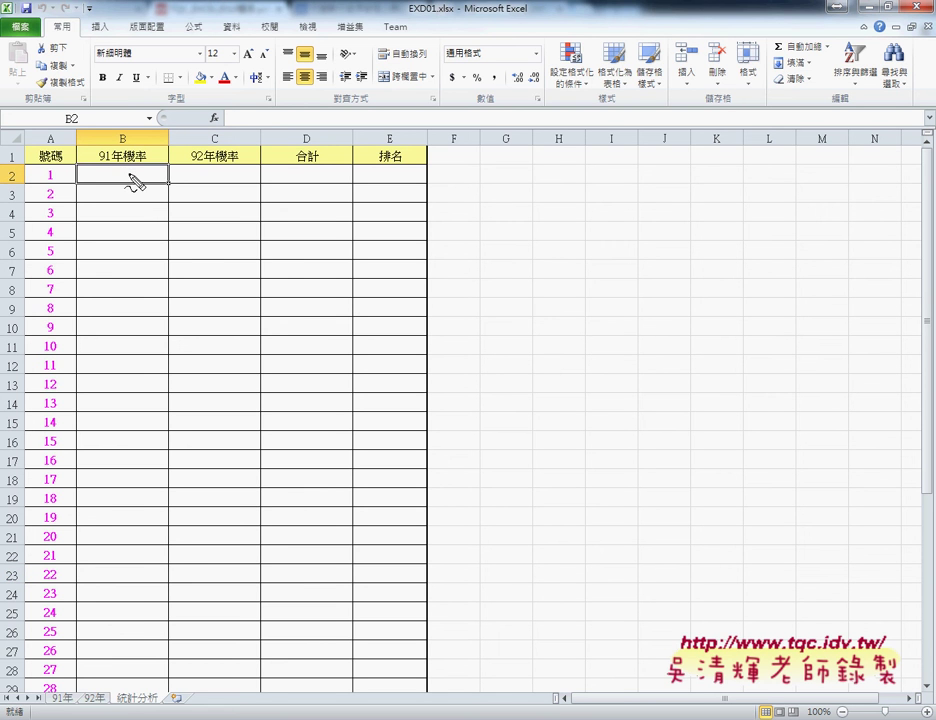
mouse_move(62, 168)
left_mouse_down()
mouse_move(72, 188)
mouse_move(142, 150)
mouse_move(130, 162)
left_mouse_up()
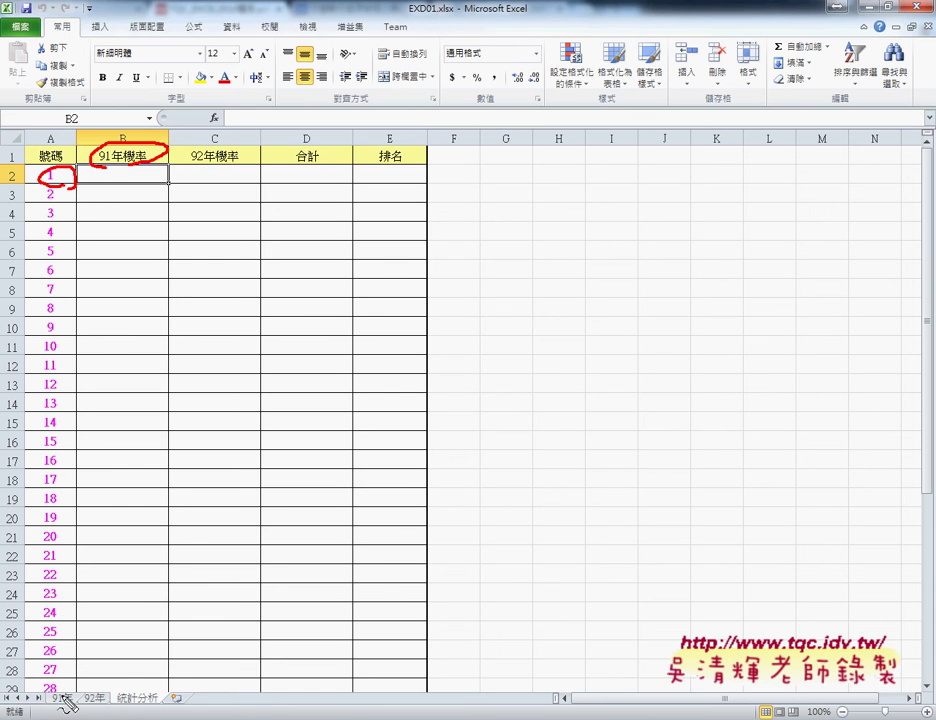
left_click_drag(68, 705, 75, 712)
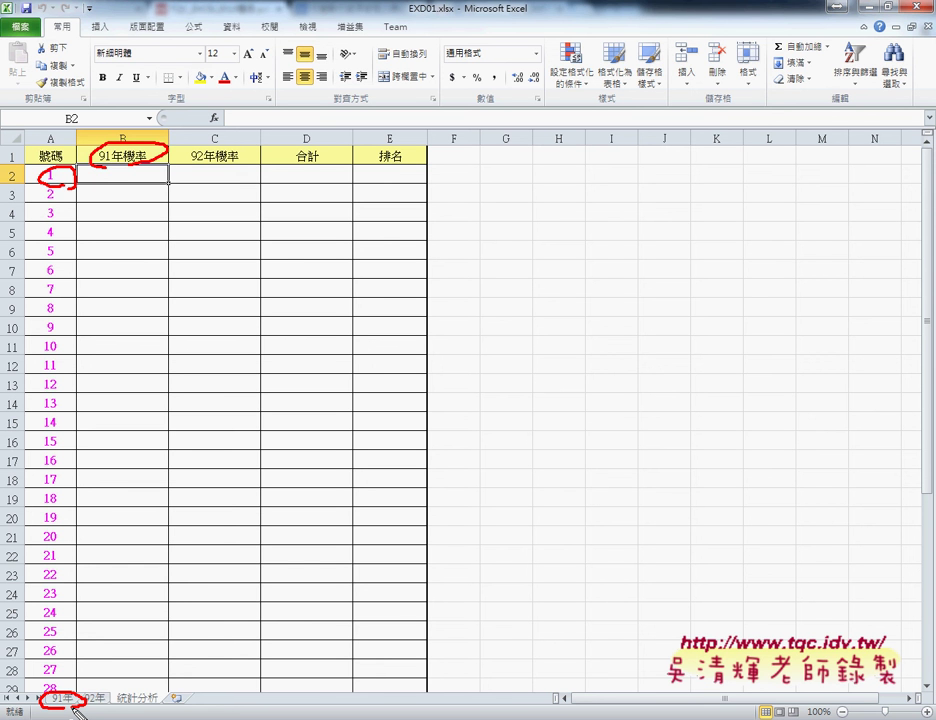
key("Escape")
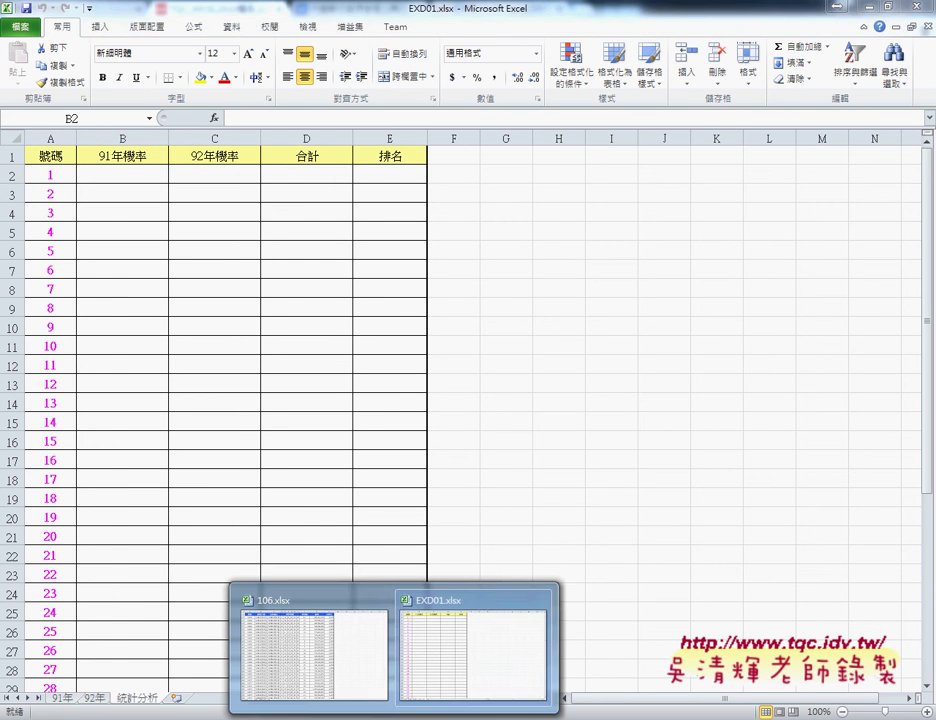
left_click(310, 655)
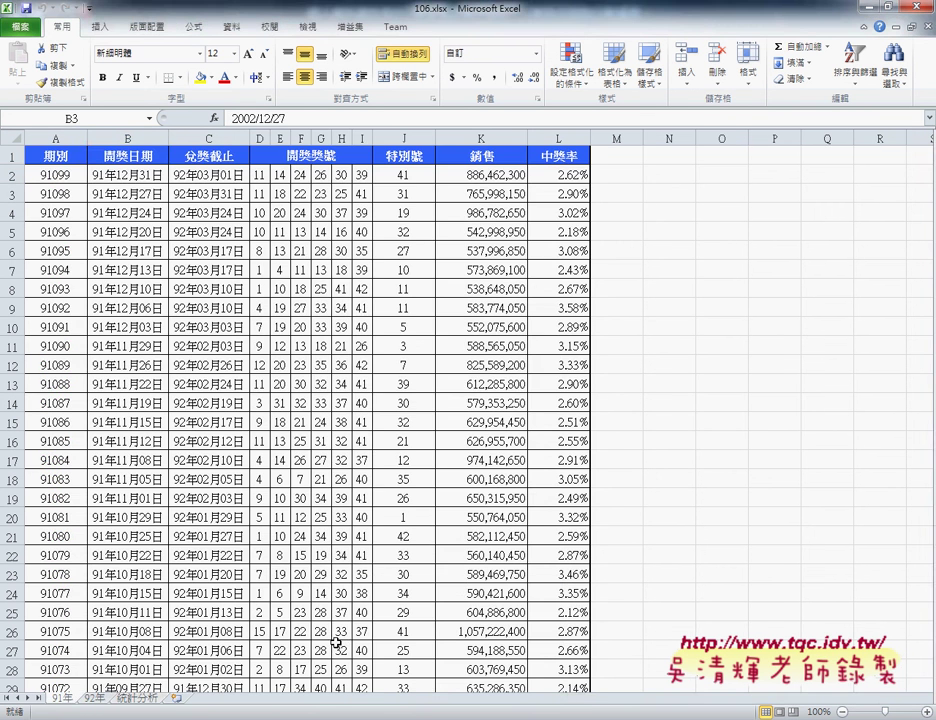
left_click(137, 698)
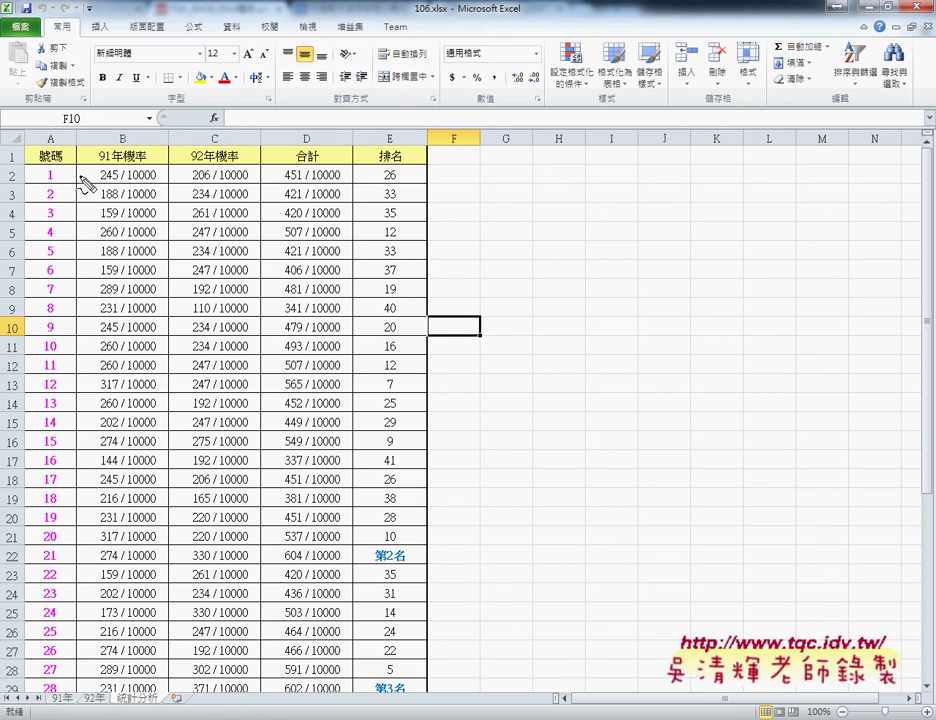
left_click_drag(66, 184, 42, 184)
left_click_drag(155, 182, 101, 182)
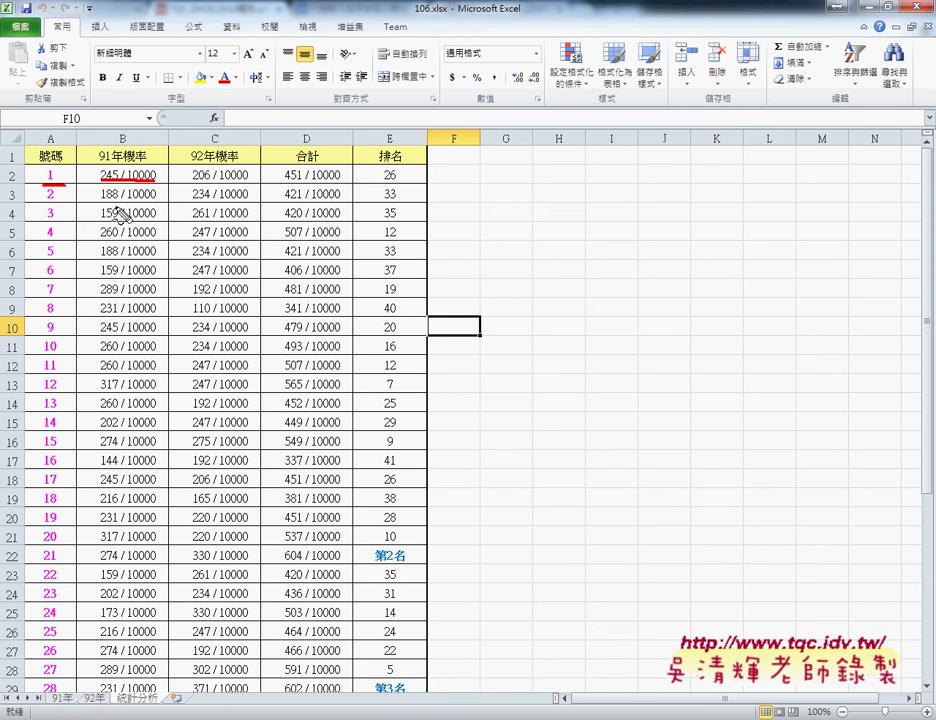
left_click_drag(156, 201, 100, 206)
key("Escape")
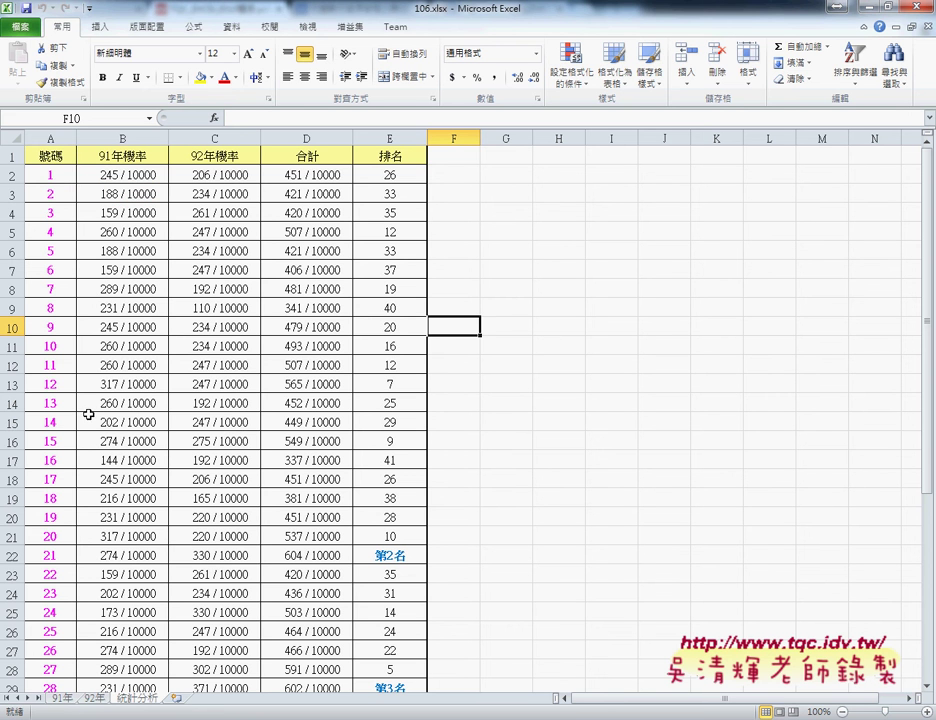
left_click(57, 169)
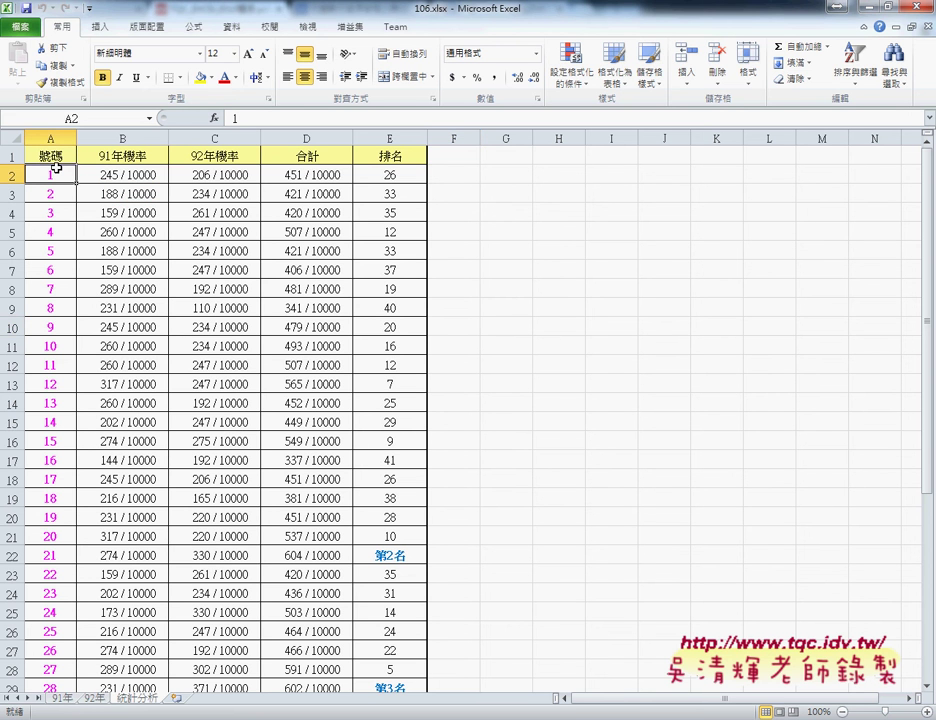
key("ctrl+Down")
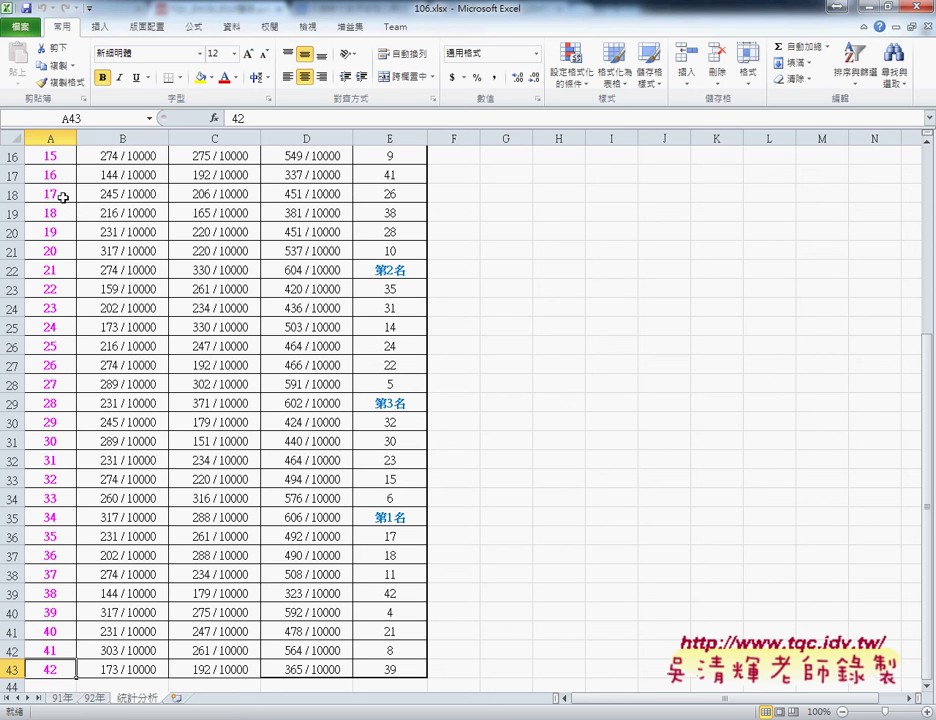
scroll(121, 328, "up", 3)
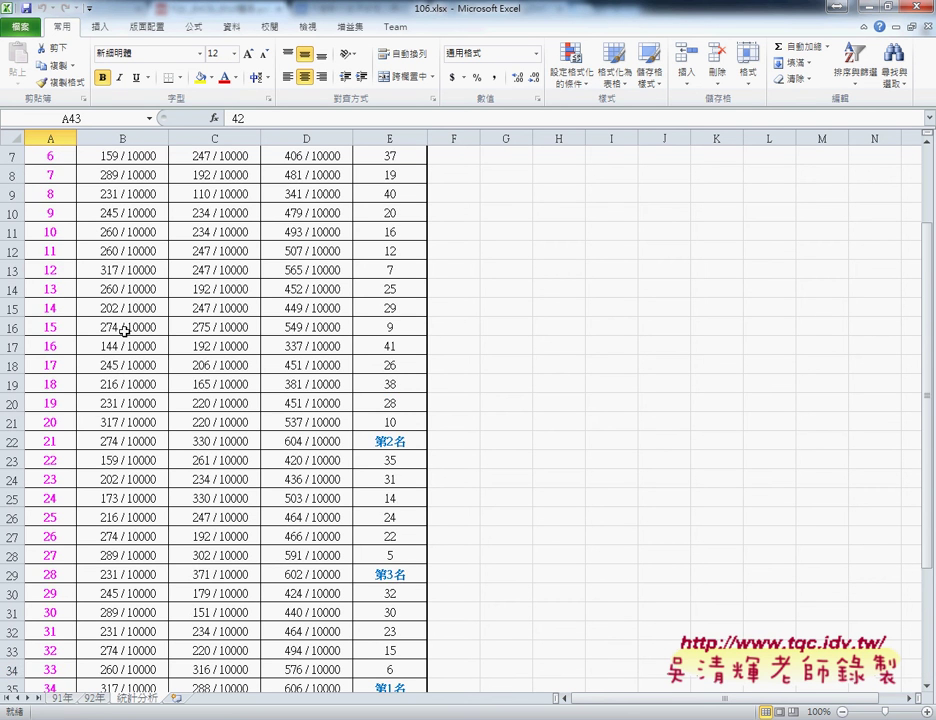
scroll(121, 328, "up", 2)
left_click(205, 176)
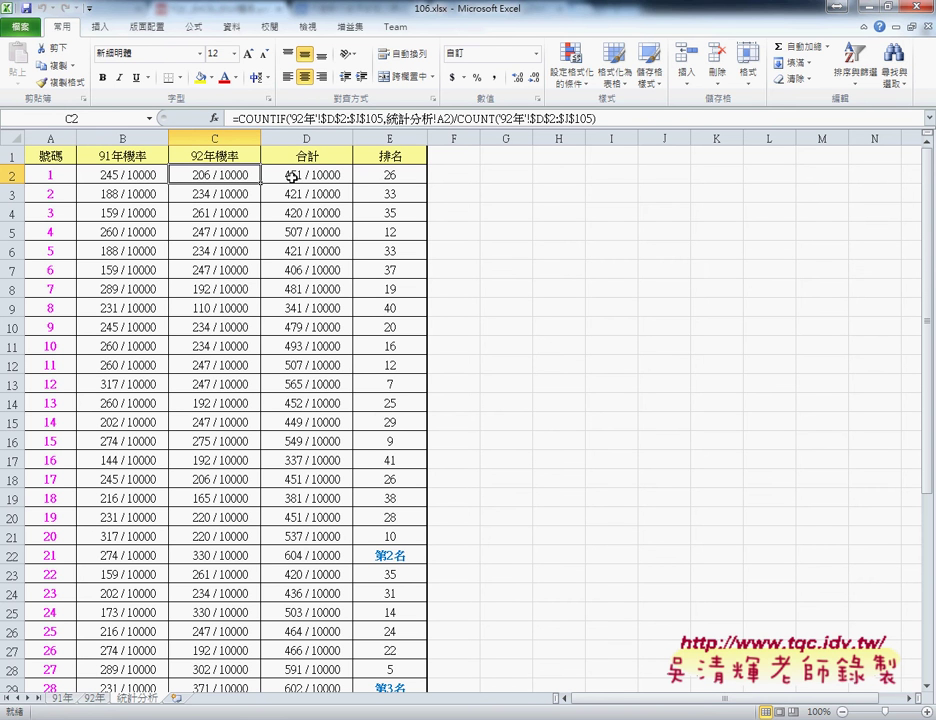
left_click_drag(343, 184, 284, 184)
left_click_drag(403, 182, 381, 182)
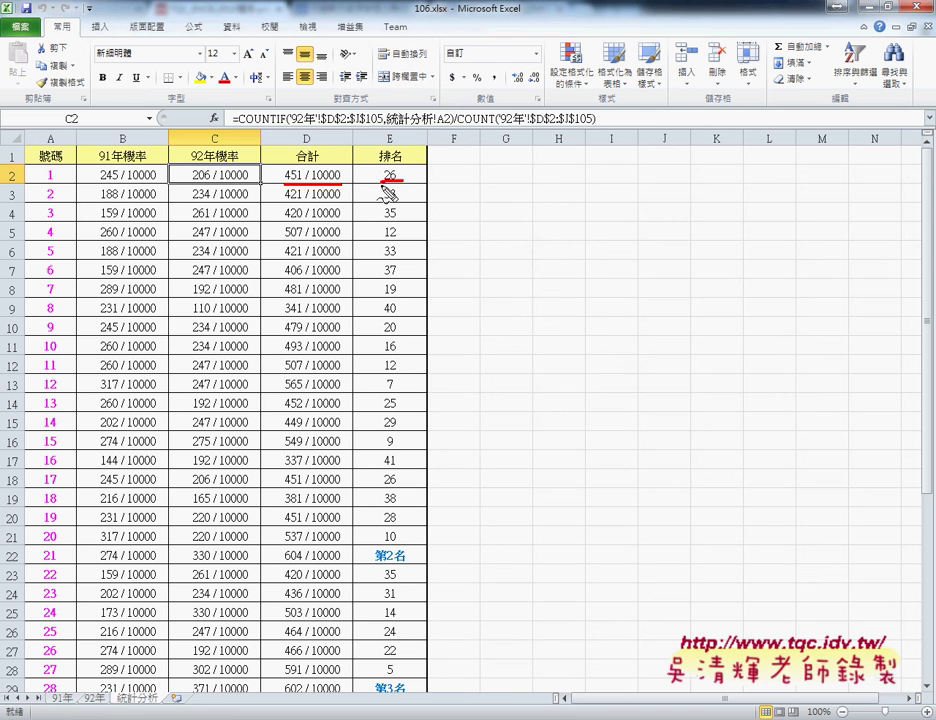
key("Escape")
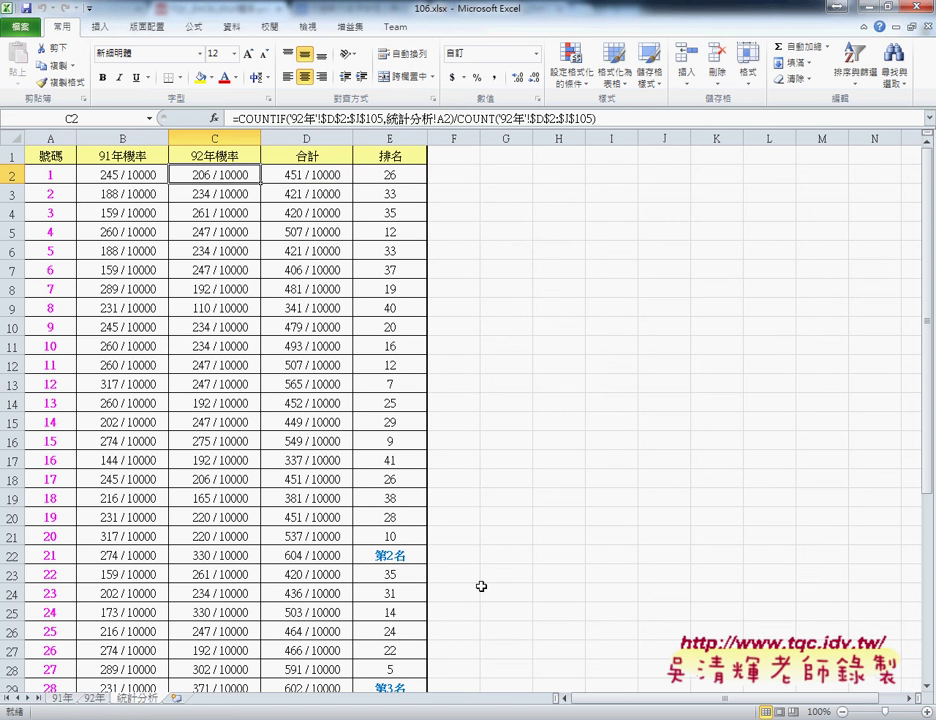
scroll(481, 586, "down", 4)
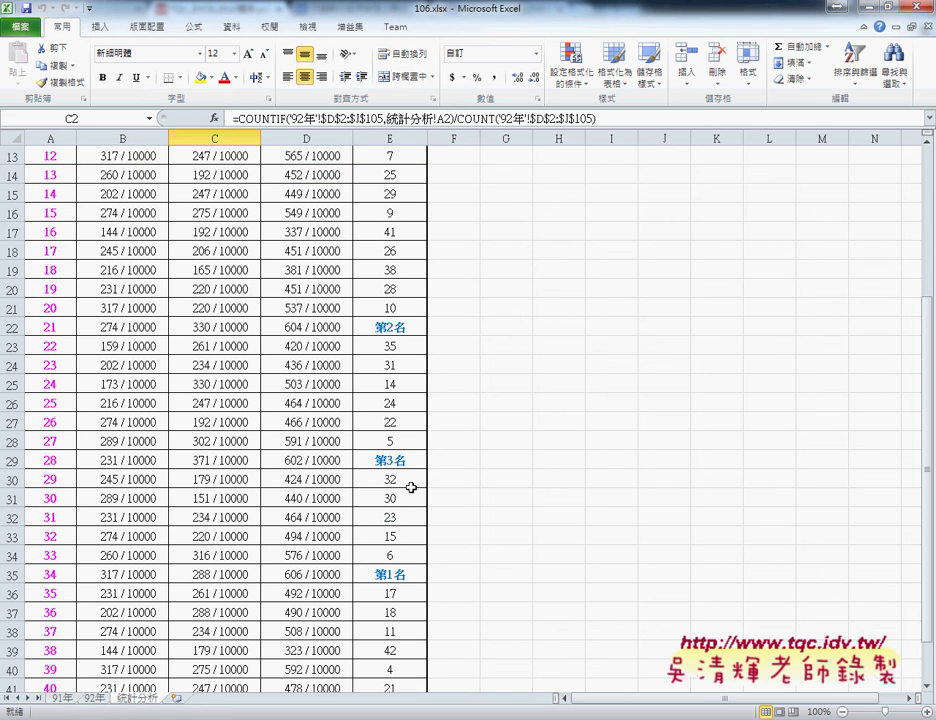
key("ctrl+2")
left_click_drag(392, 561, 406, 575)
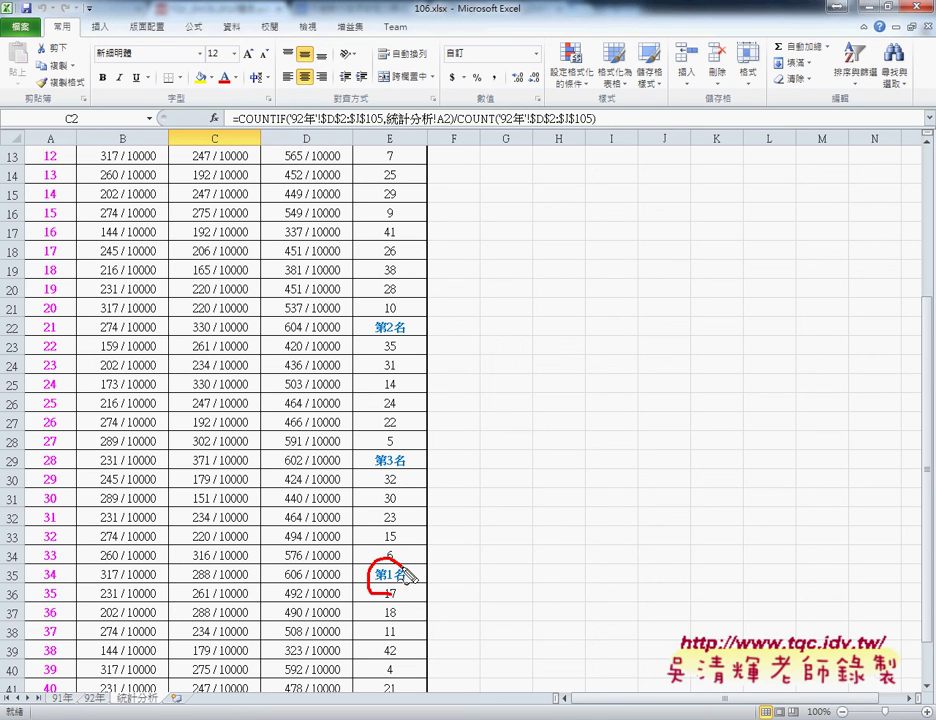
left_click_drag(56, 568, 58, 586)
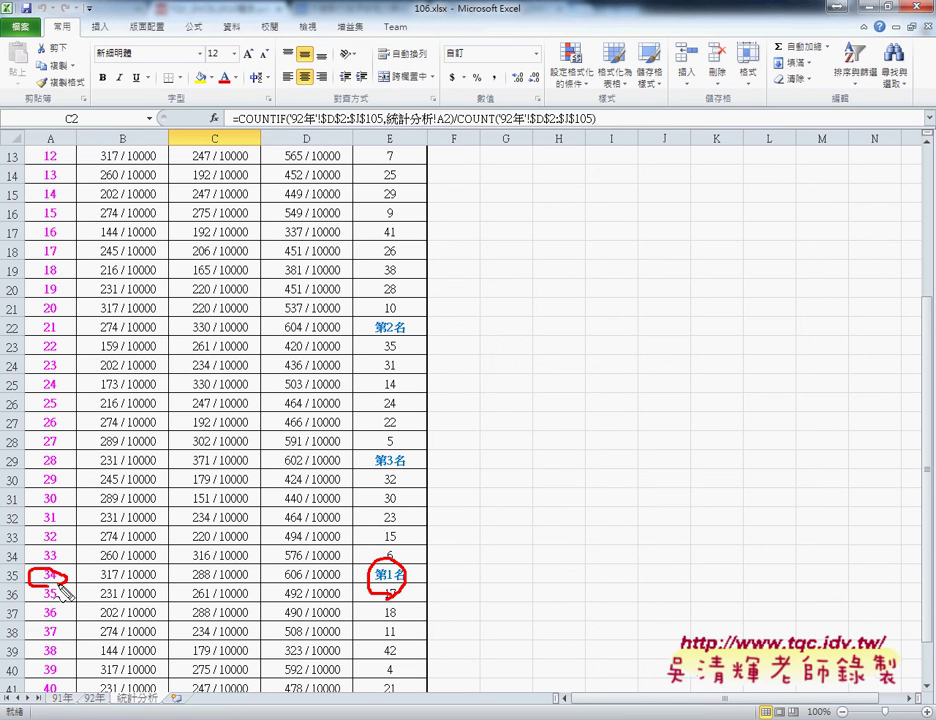
left_click_drag(366, 467, 407, 465)
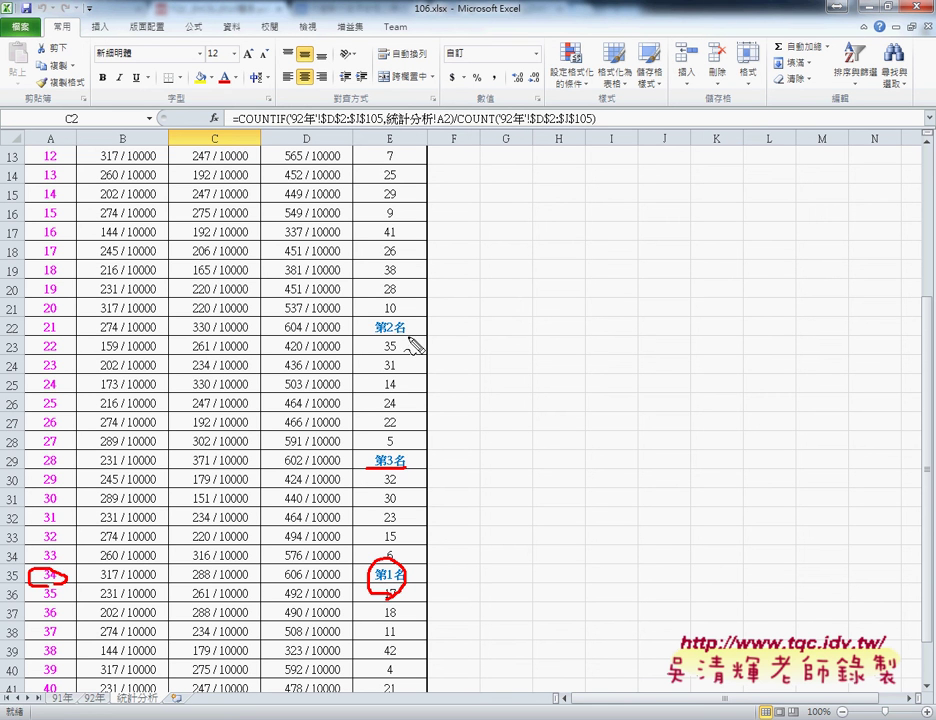
left_click_drag(411, 337, 341, 337)
left_click_drag(52, 338, 62, 342)
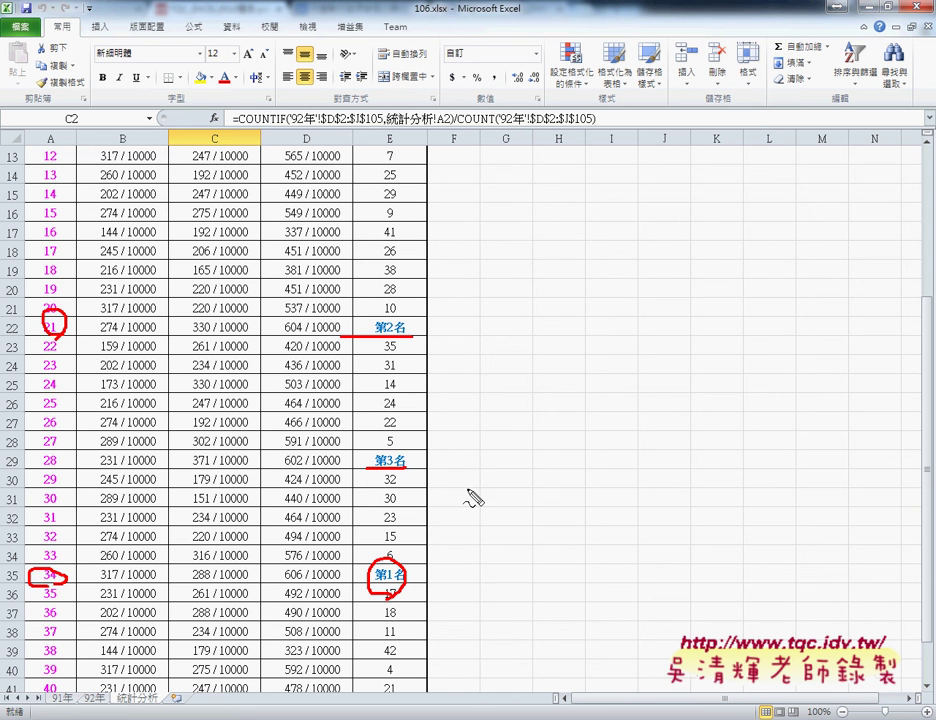
left_click_drag(48, 472, 68, 478)
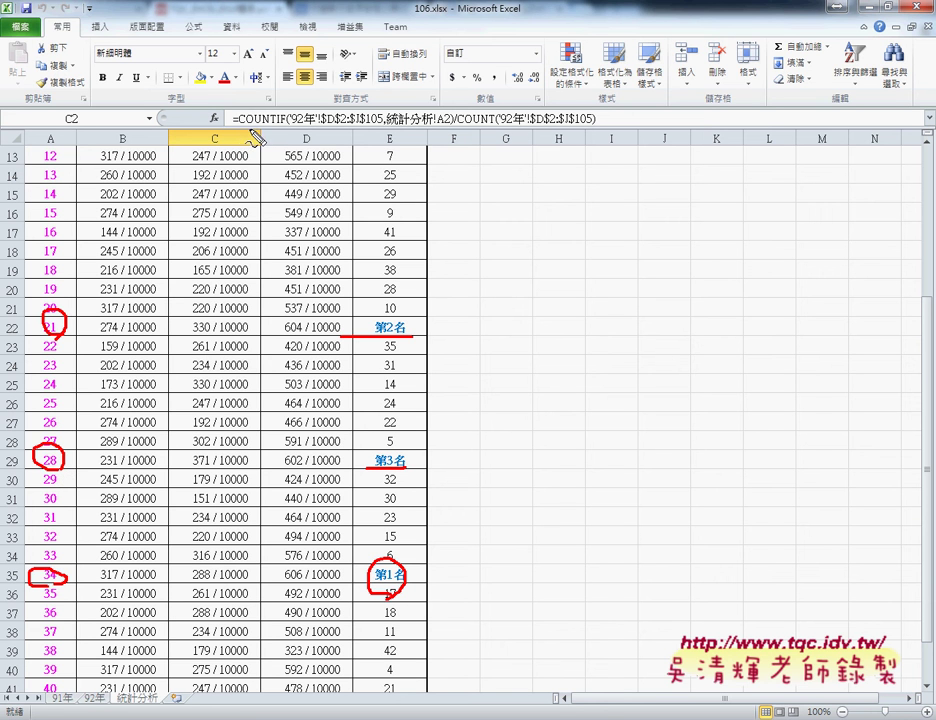
left_click_drag(233, 127, 279, 127)
left_click_drag(459, 126, 495, 124)
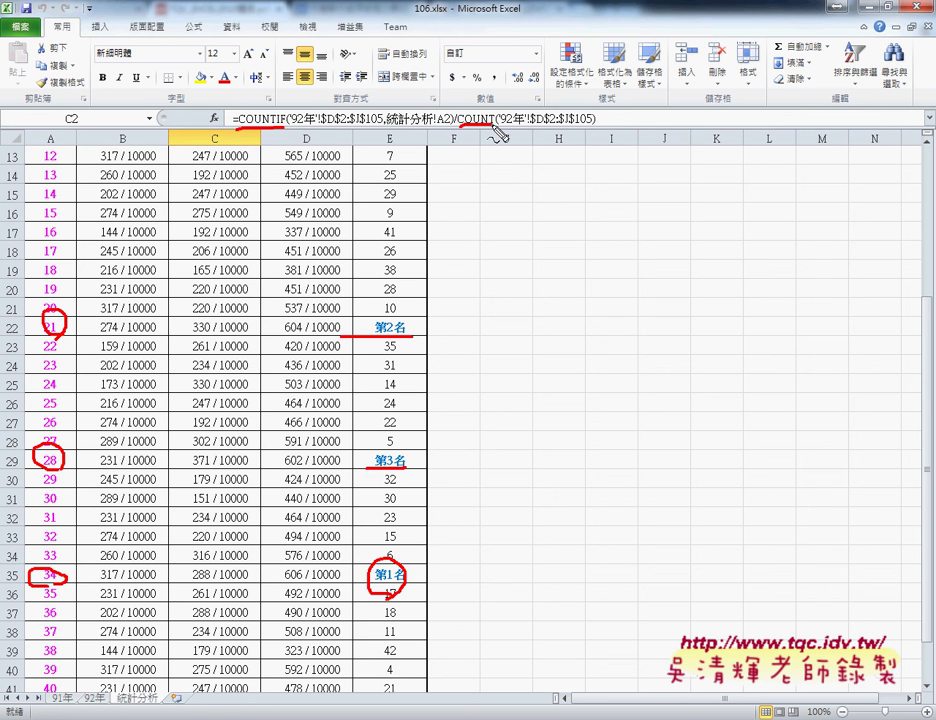
key("Escape")
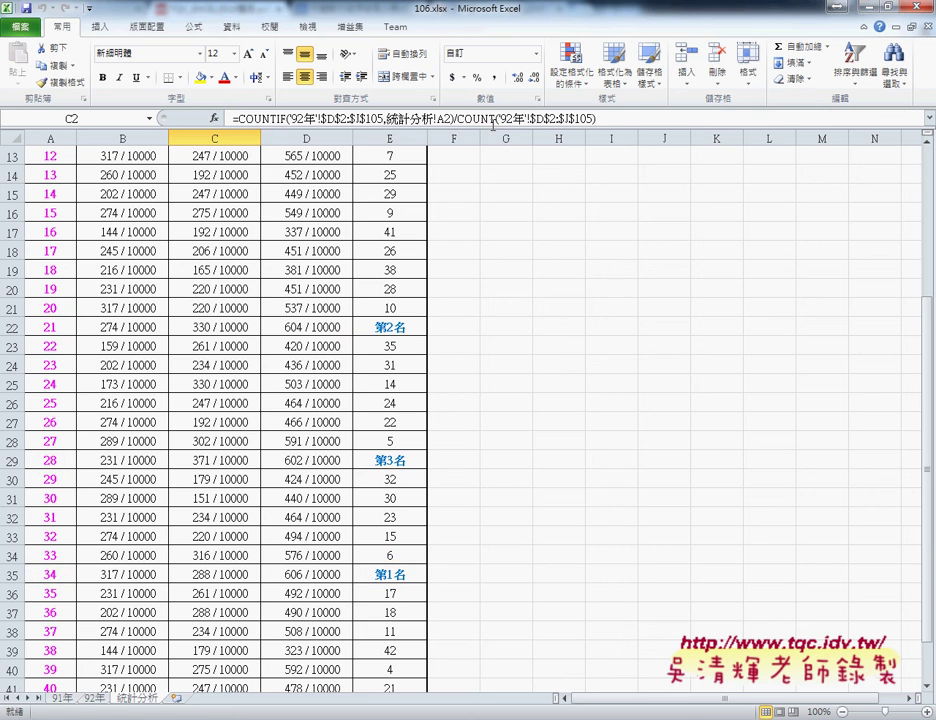
scroll(491, 135, "up", 3)
scroll(229, 179, "up", 2)
left_click(148, 175)
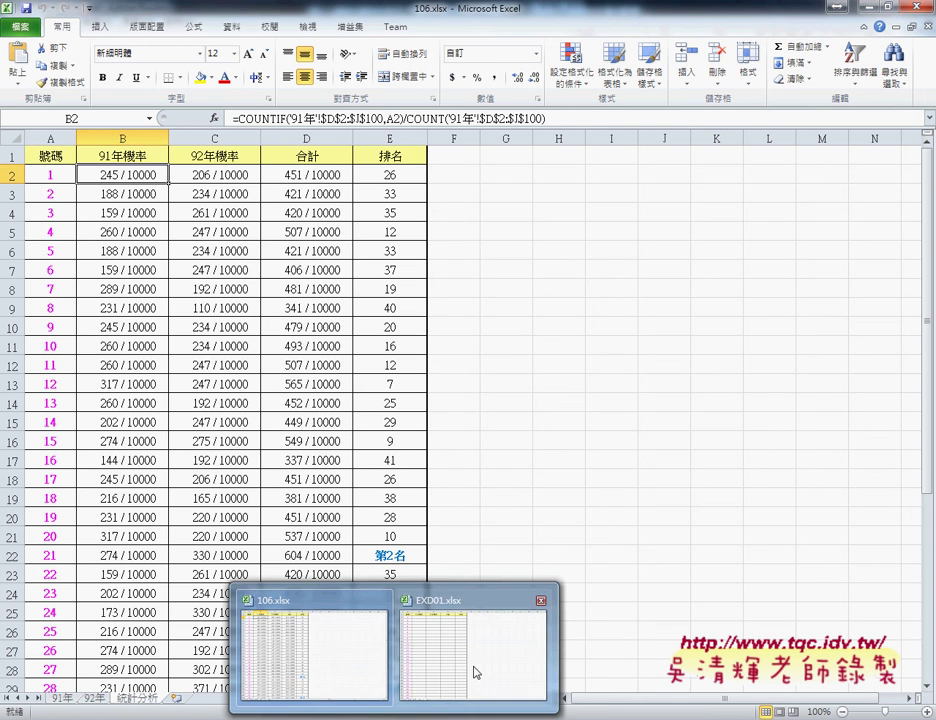
Switch to EXD01.xlsx and open Insert Function for B2 filtered to the 統計 category.
left_click(475, 667)
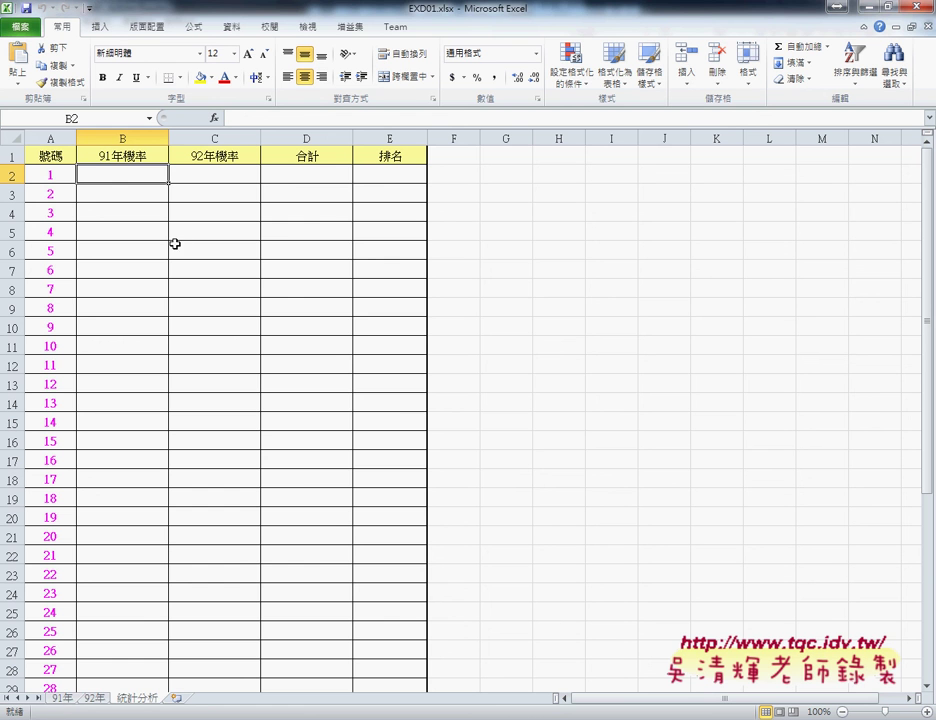
left_click(213, 118)
left_click(420, 294)
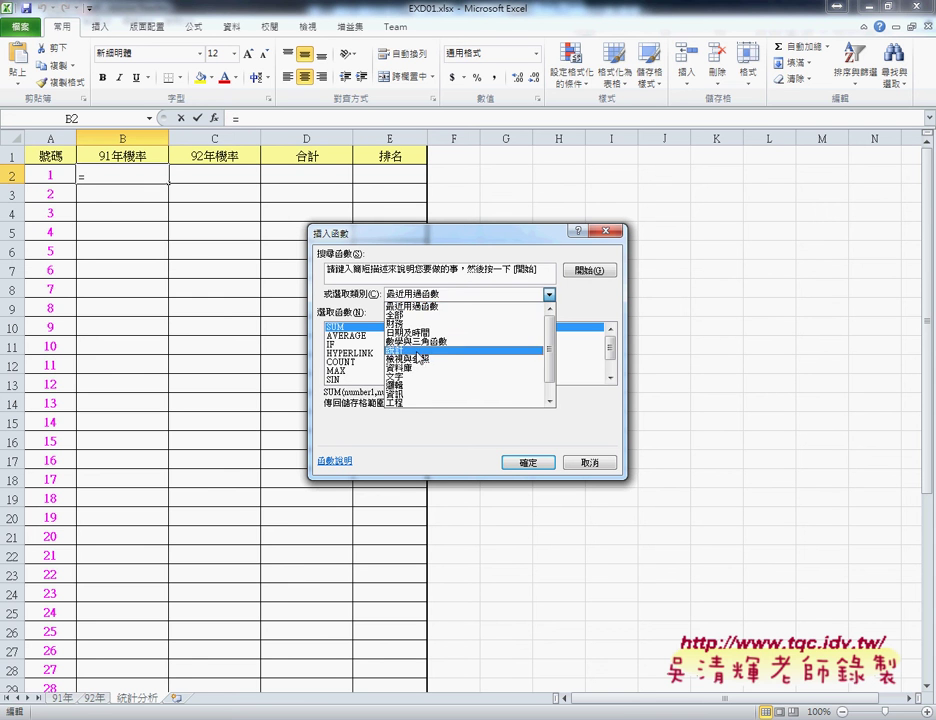
left_click(400, 350)
Scroll the statistical function list and highlight COUNTIF.
scroll(613, 384, "down", 1)
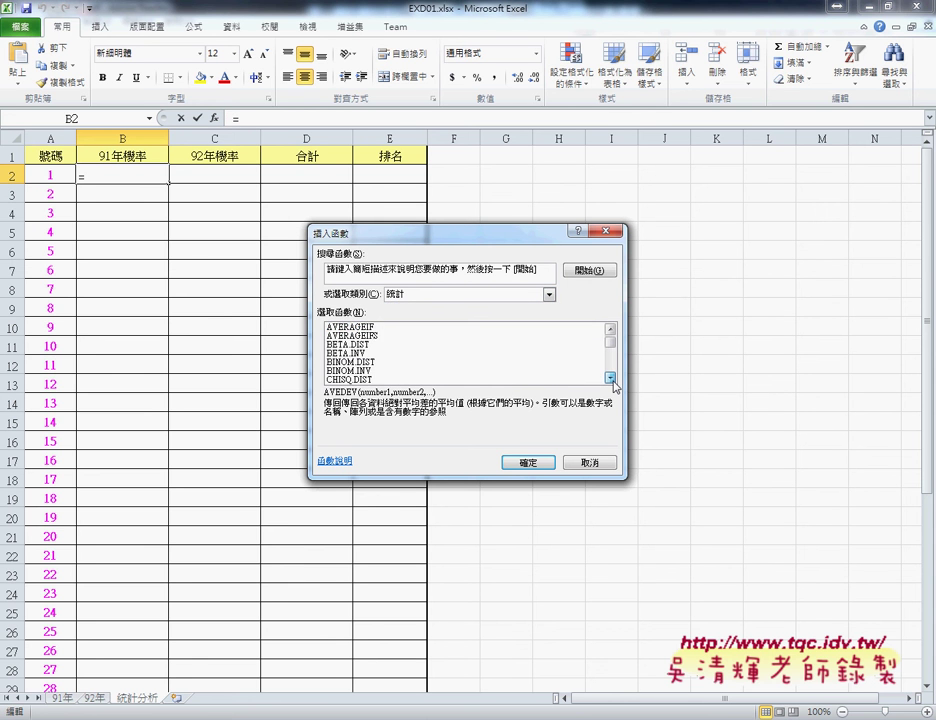
scroll(613, 384, "down", 1)
scroll(613, 384, "down", 1)
scroll(613, 384, "down", 1)
left_click(610, 378)
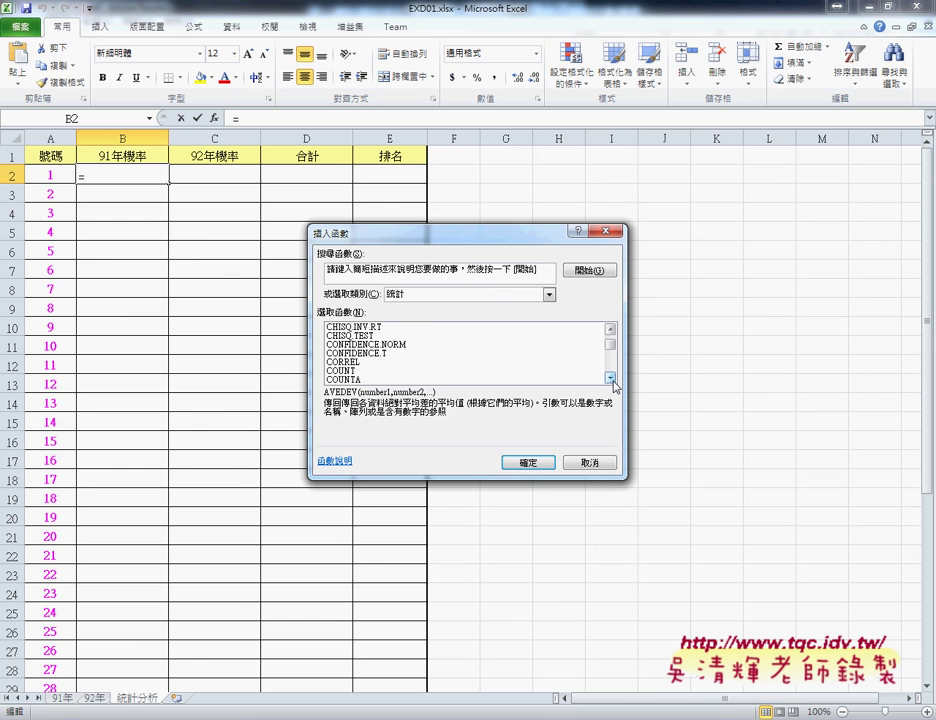
left_click(610, 378)
left_click(610, 378)
left_click(610, 378)
left_click(610, 378)
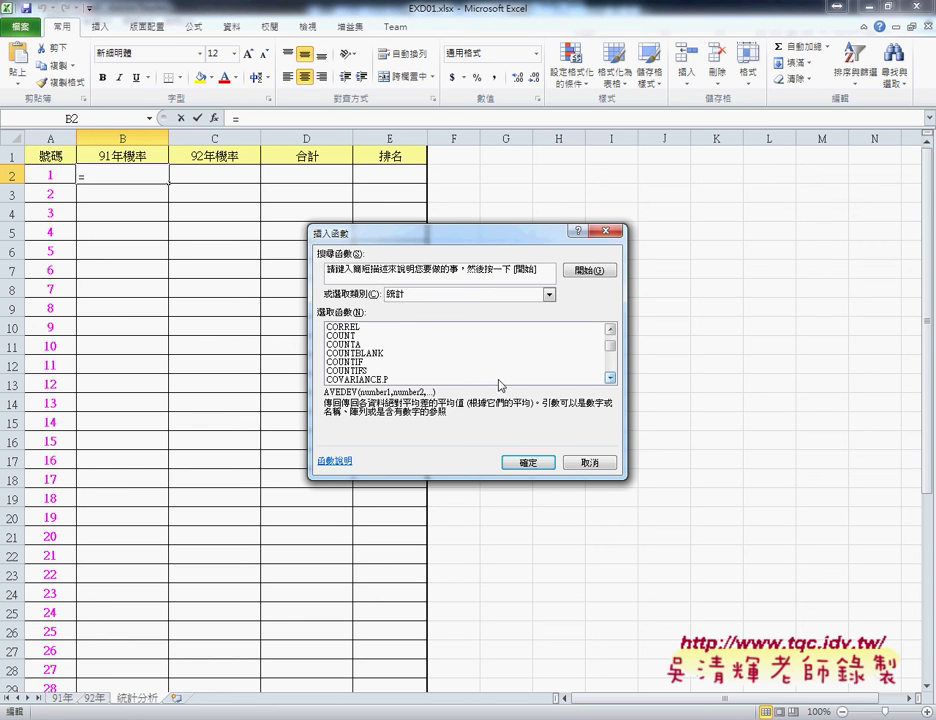
left_click(358, 362)
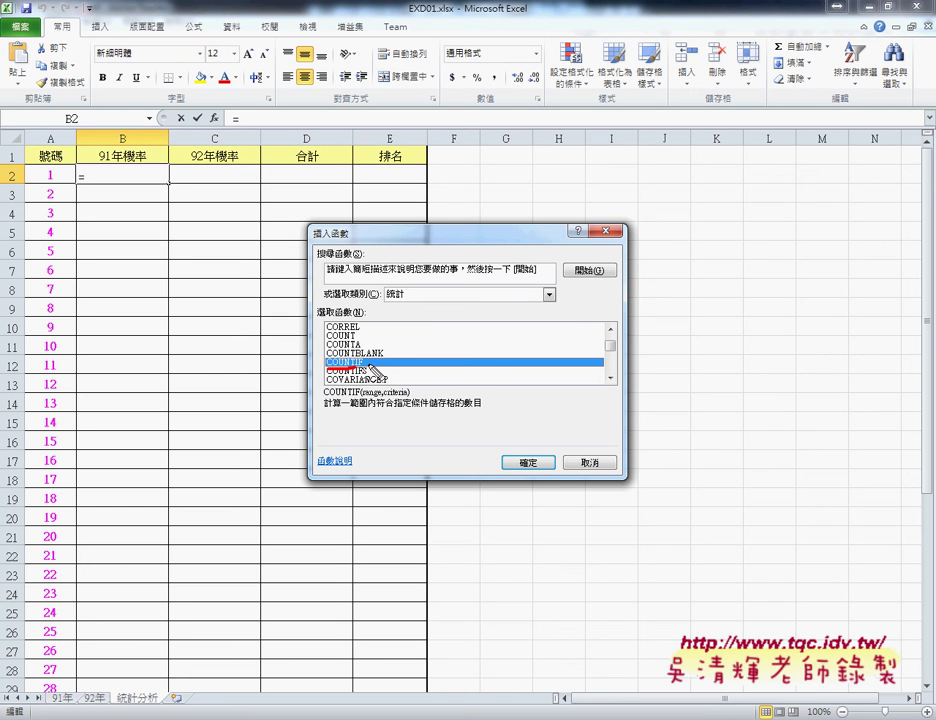
left_click(362, 362)
Circle number 1 in A2, cancel the Insert Function dialog, and open the 91年 sheet.
left_click_drag(46, 163, 56, 176)
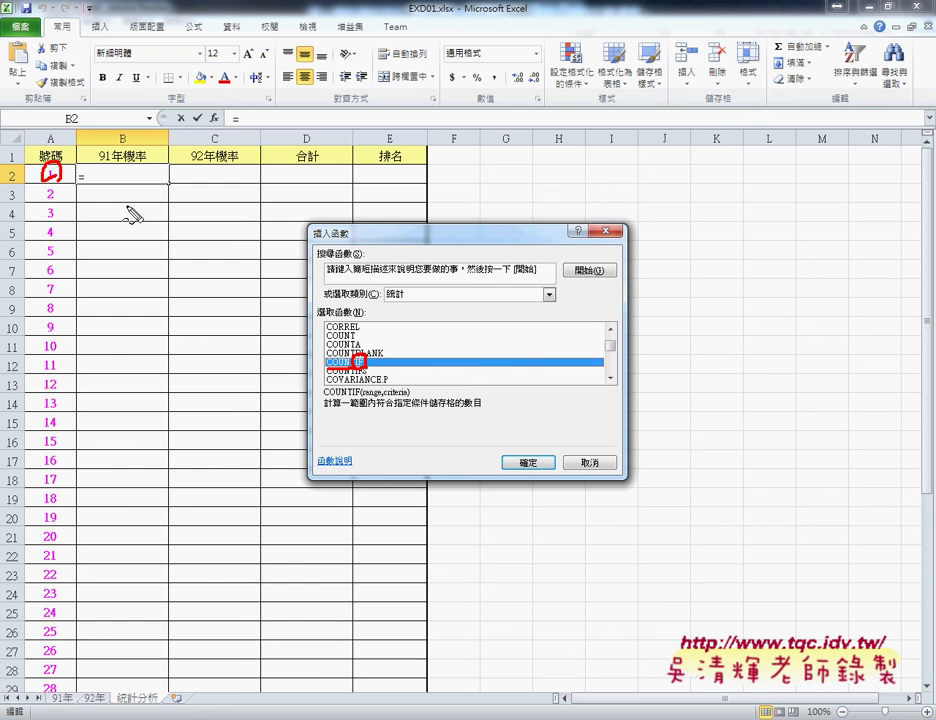
key("Escape")
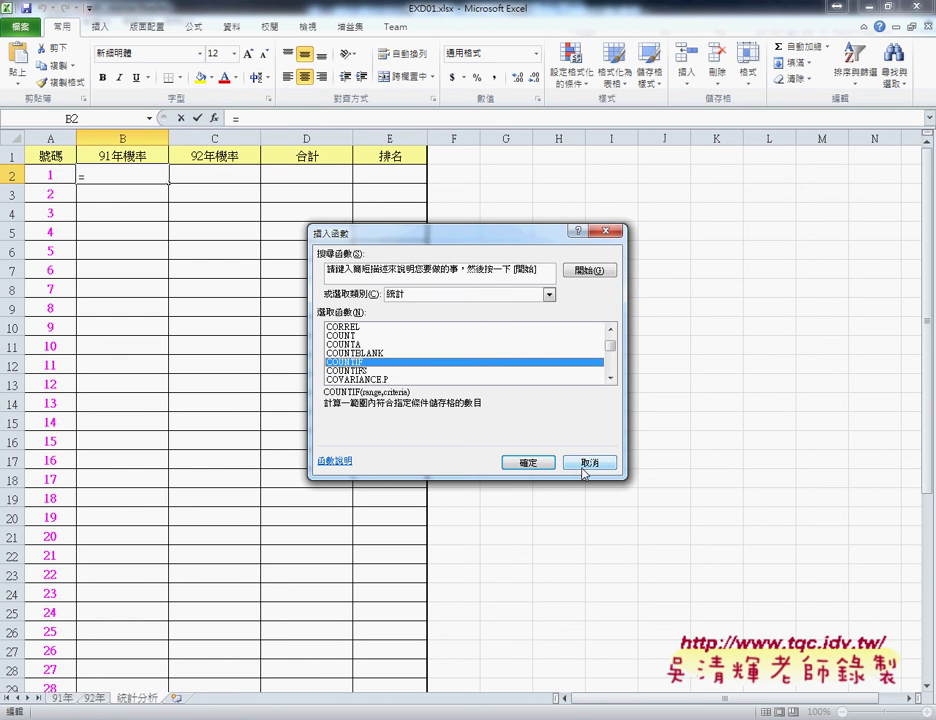
left_click(585, 463)
left_click(62, 698)
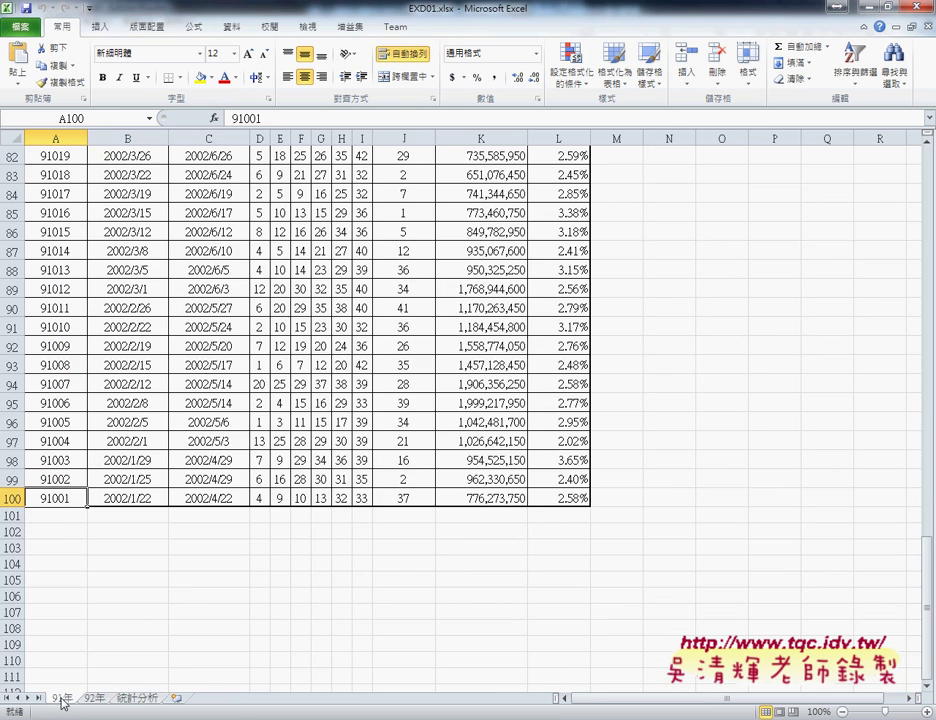
scroll(103, 434, "up", 6)
scroll(103, 434, "up", 10)
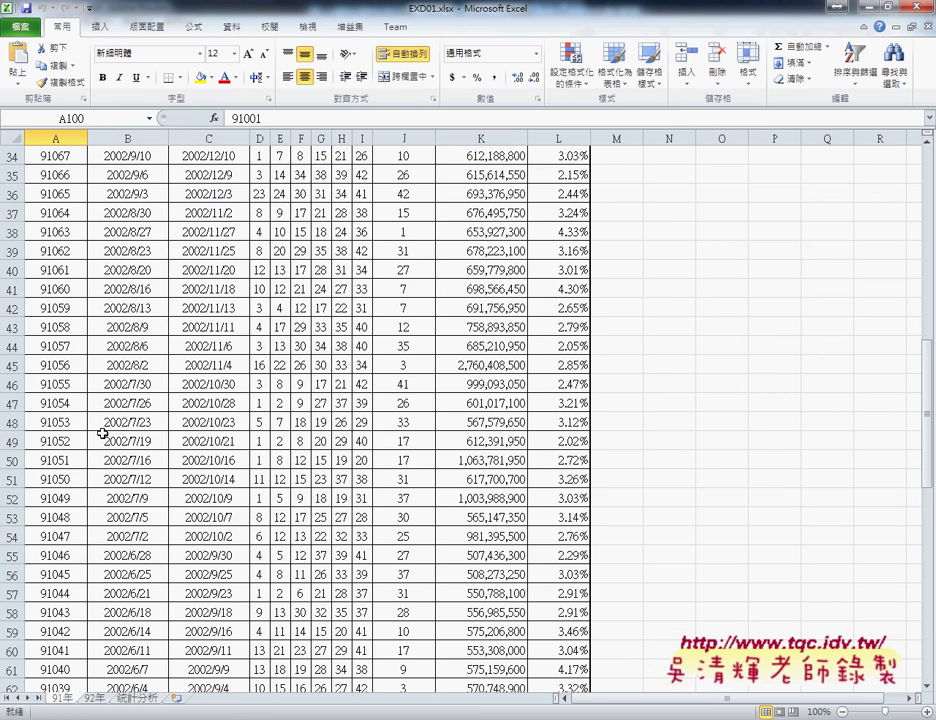
scroll(103, 434, "up", 11)
left_click(276, 156)
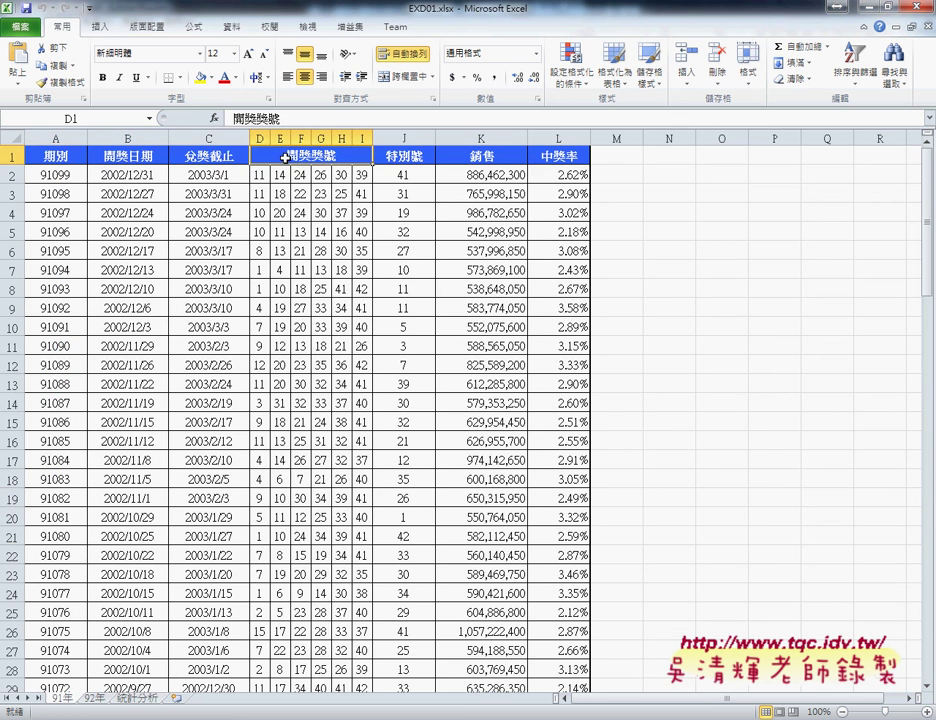
left_click(260, 174)
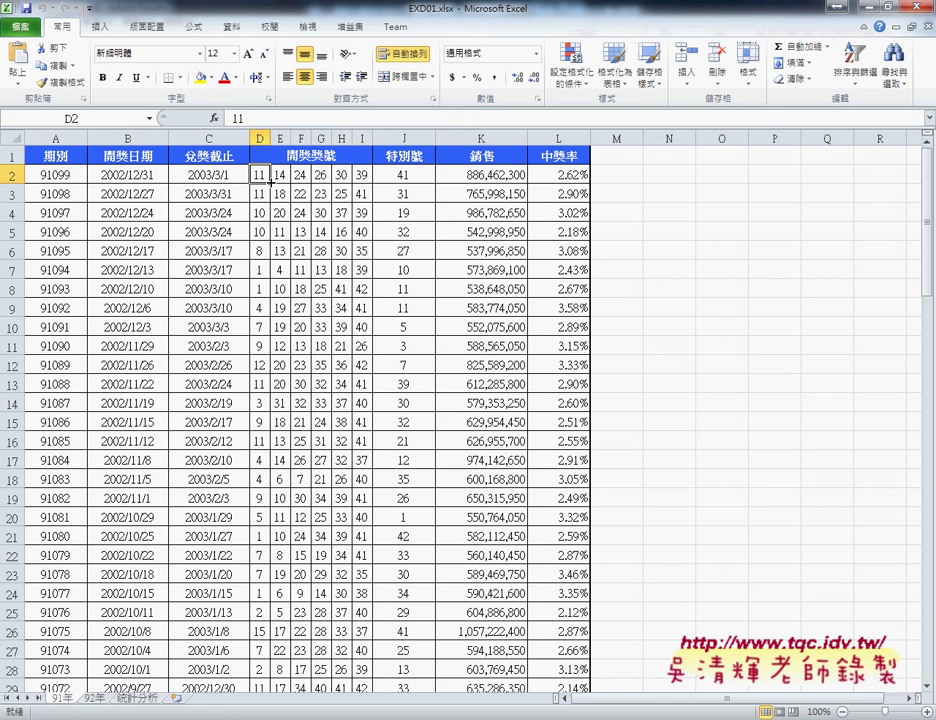